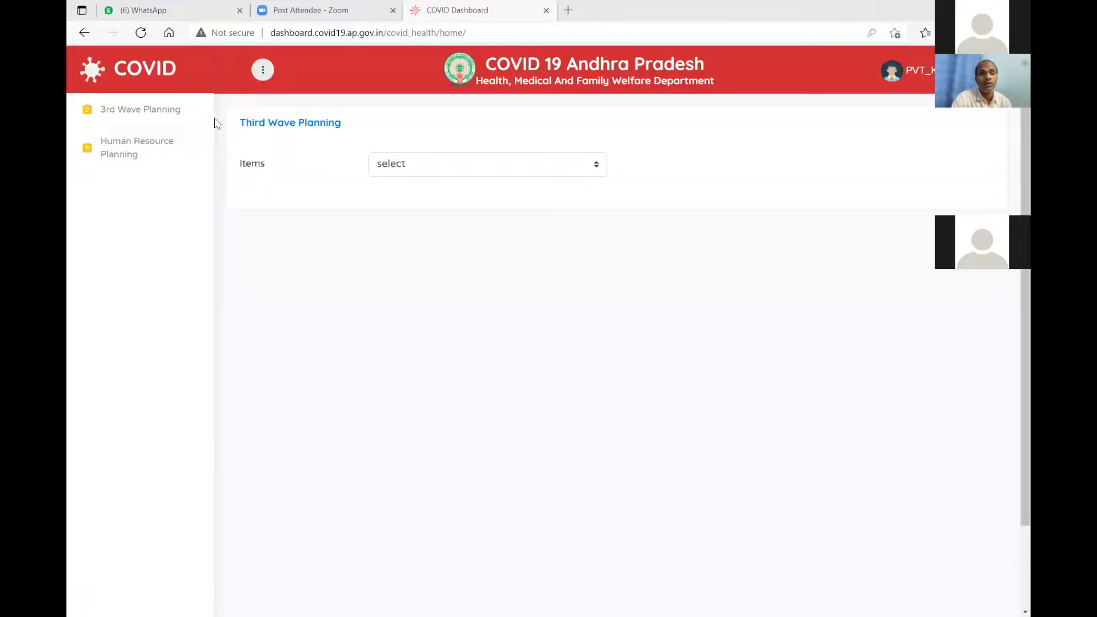
# Expand the Items list to show O2 Beds, LMO Tanks, D-Type Cylinders and Oxygen Concentrators.
pyautogui.click(536, 168)
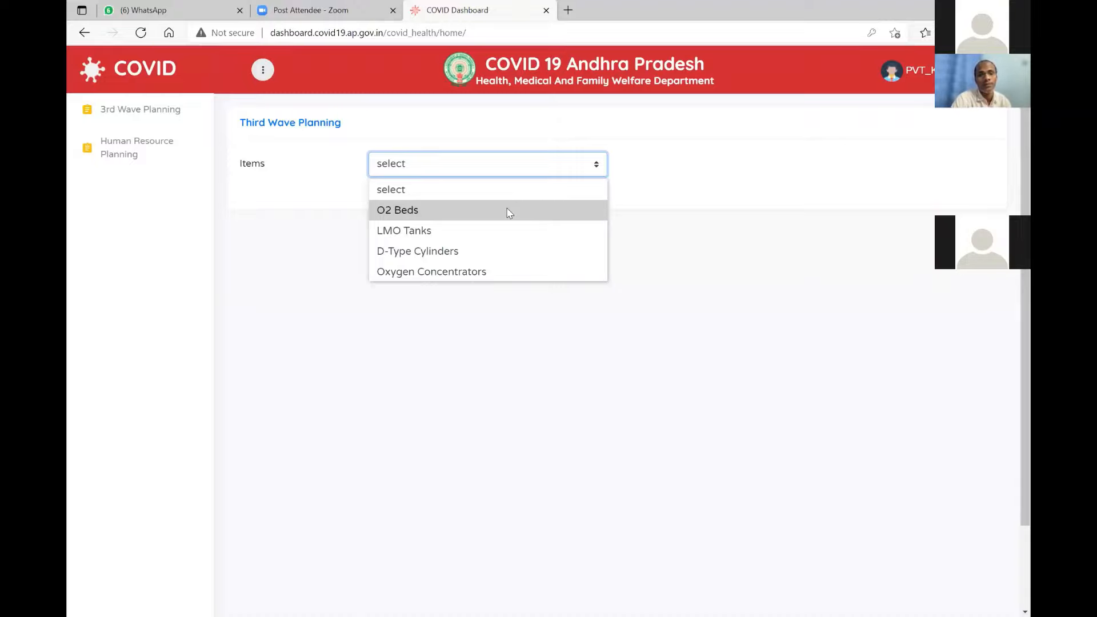
# Choose O2 Beds as the planning item to load its Stage 1 bed figures.
pyautogui.click(510, 211)
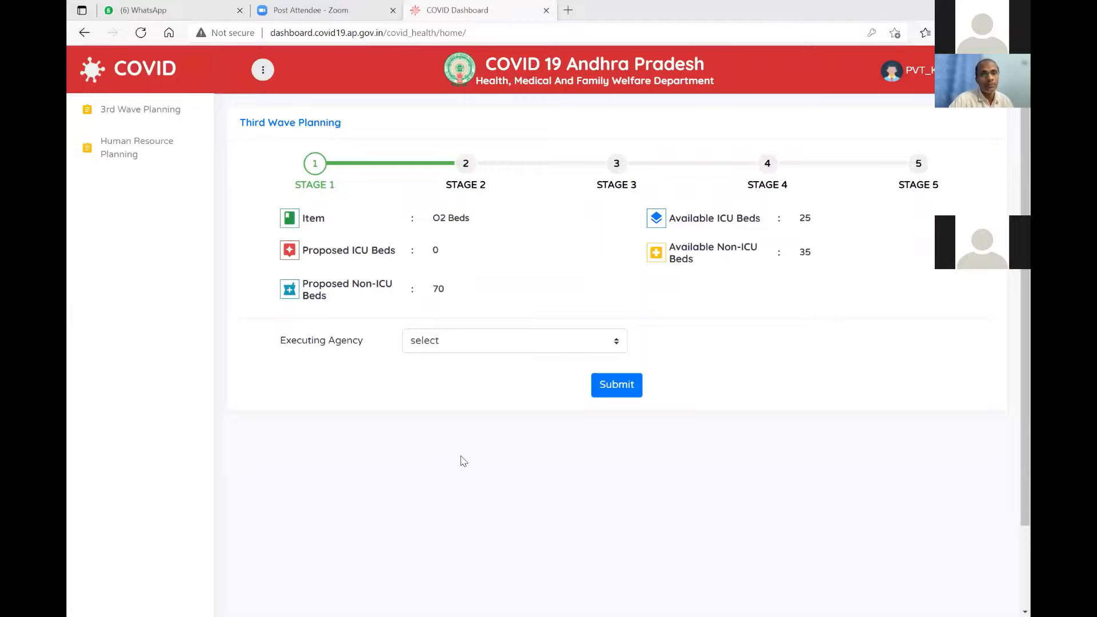
# Set the executing agency to District and save Stage 1, acknowledging the confirmation.
pyautogui.click(521, 348)
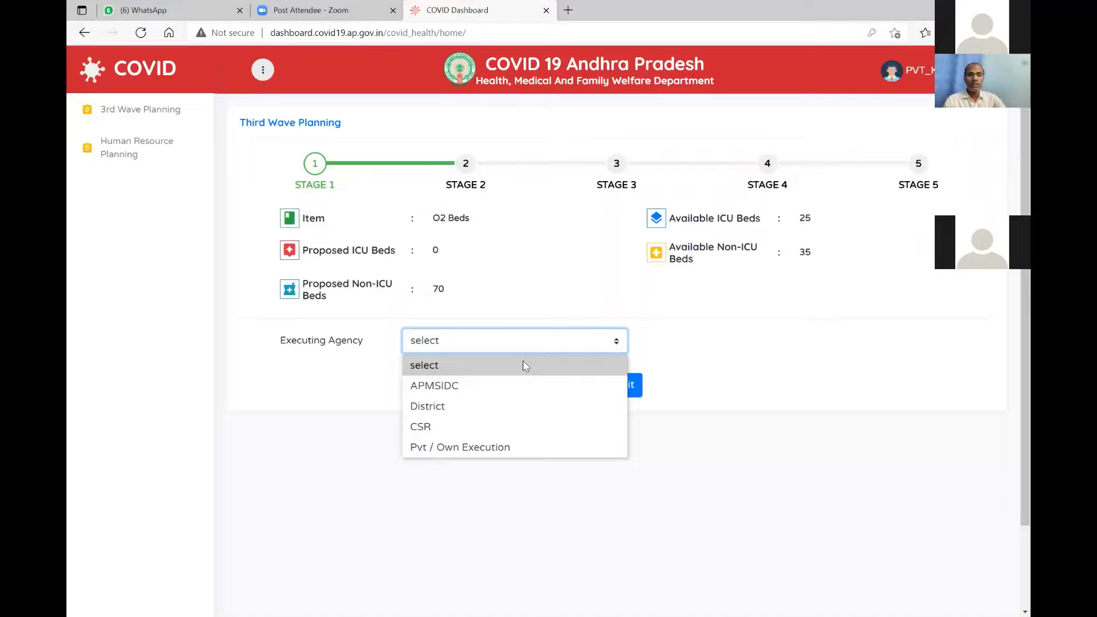
pyautogui.click(495, 406)
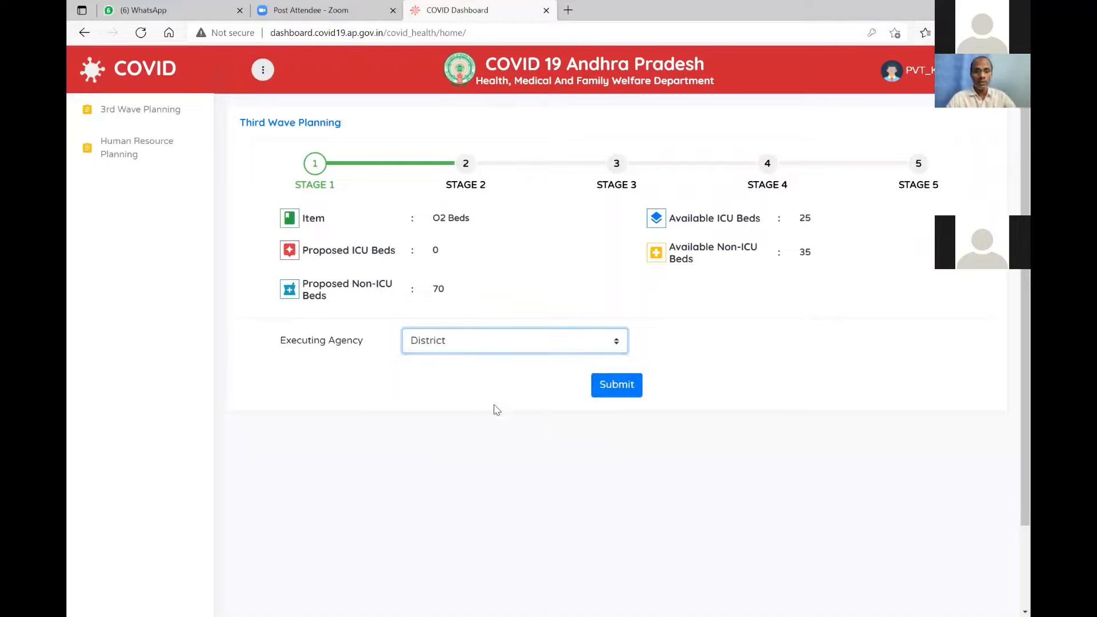
pyautogui.click(611, 391)
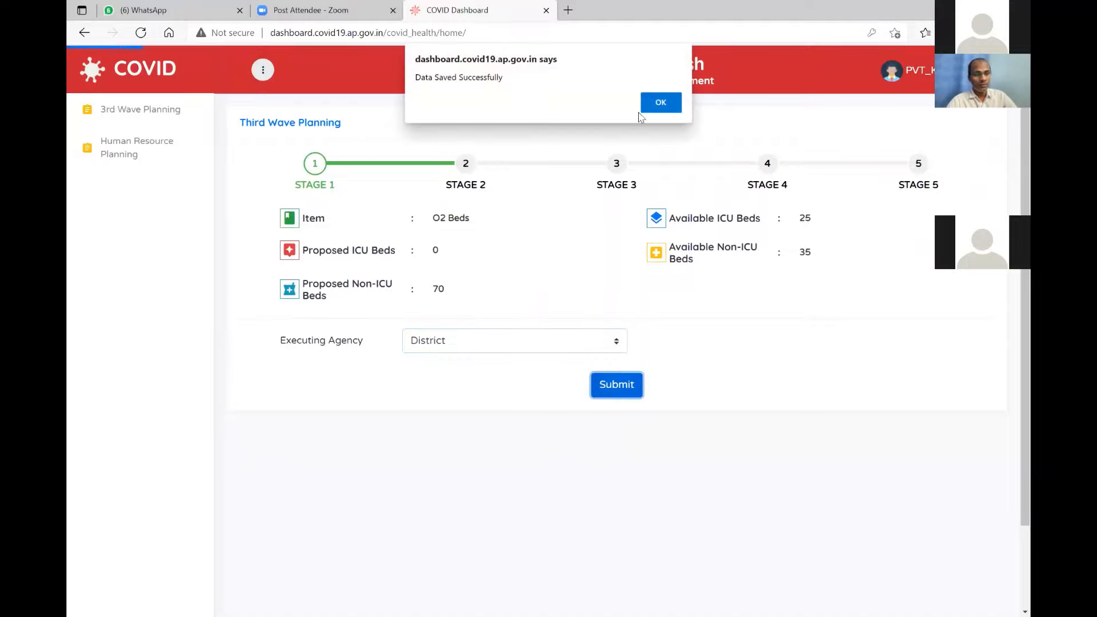
pyautogui.click(653, 102)
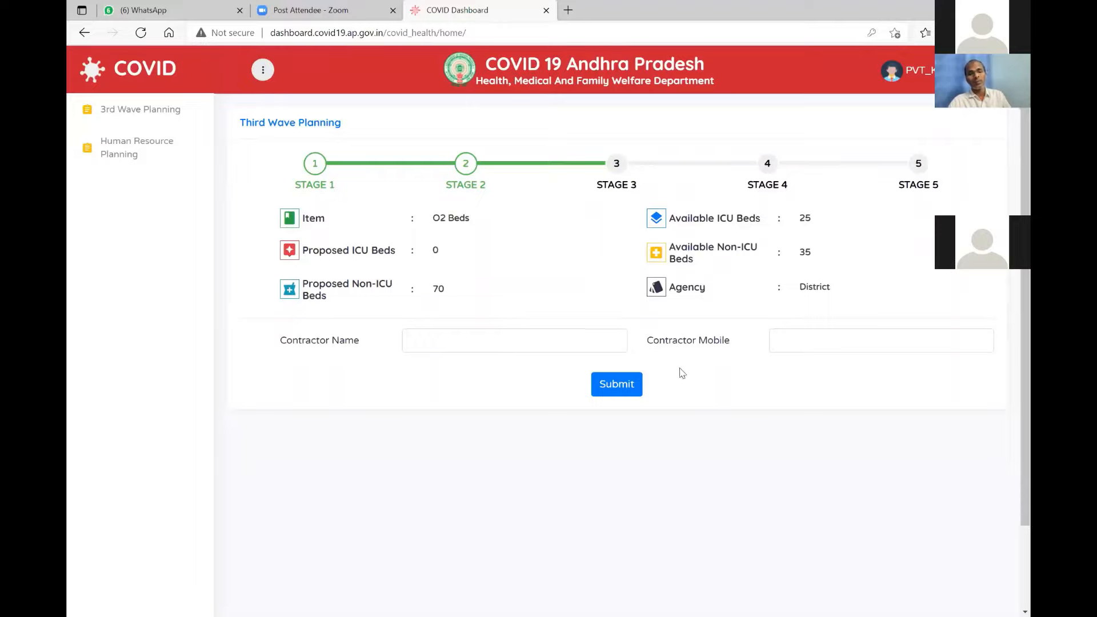
# Save contractor name 'test' along with the contractor's mobile number for O2 Beds.
pyautogui.click(575, 339)
pyautogui.write('te')
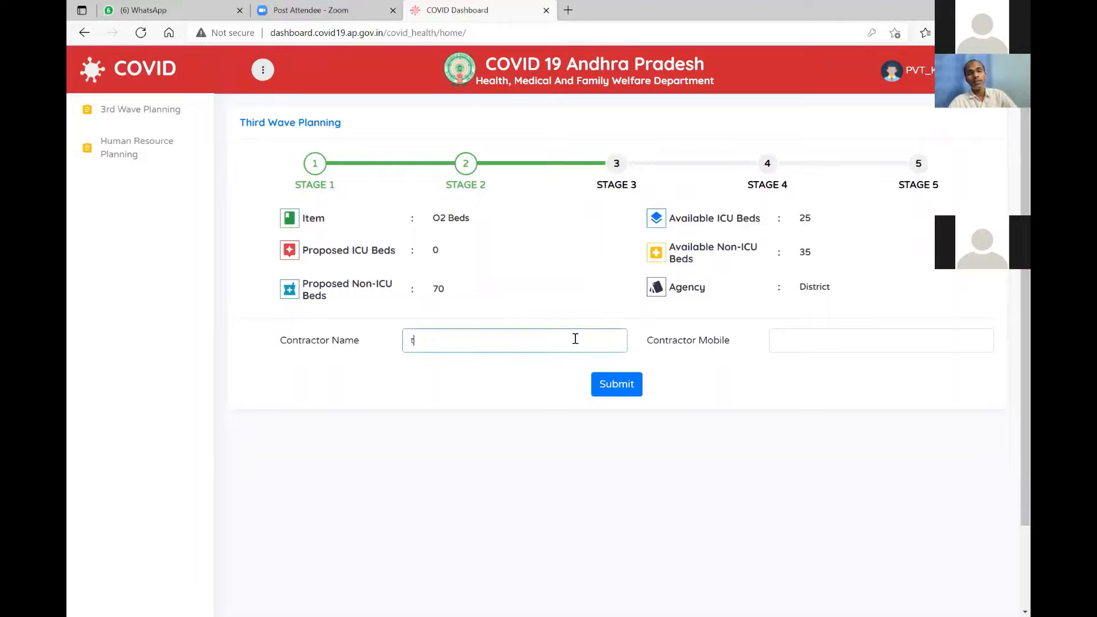
pyautogui.press('BackSpace')
pyautogui.press('BackSpace')
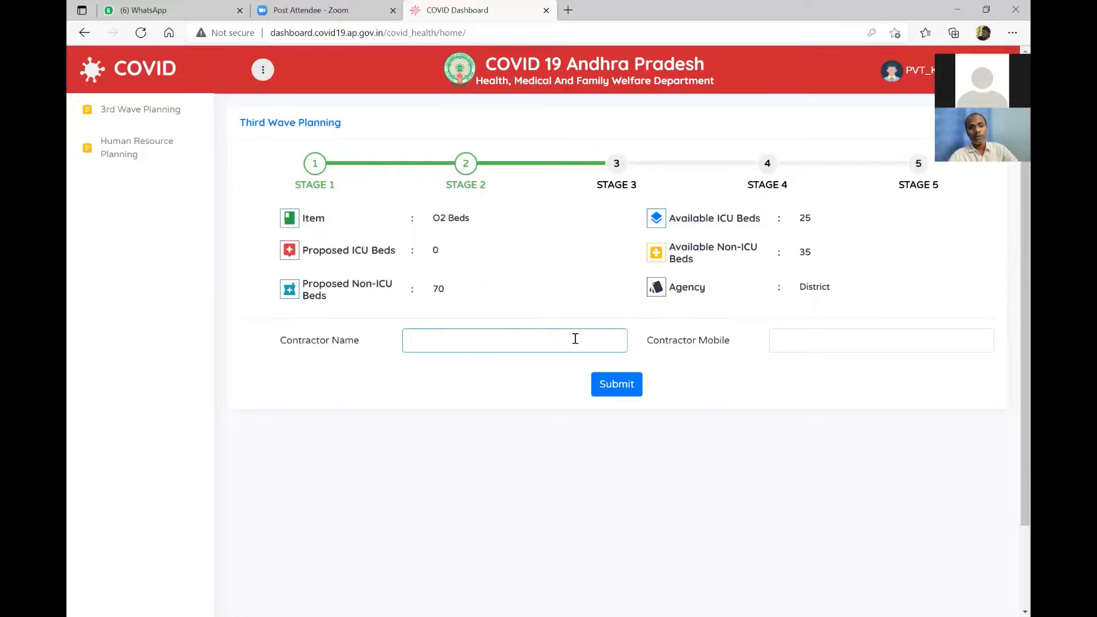
pyautogui.write('test')
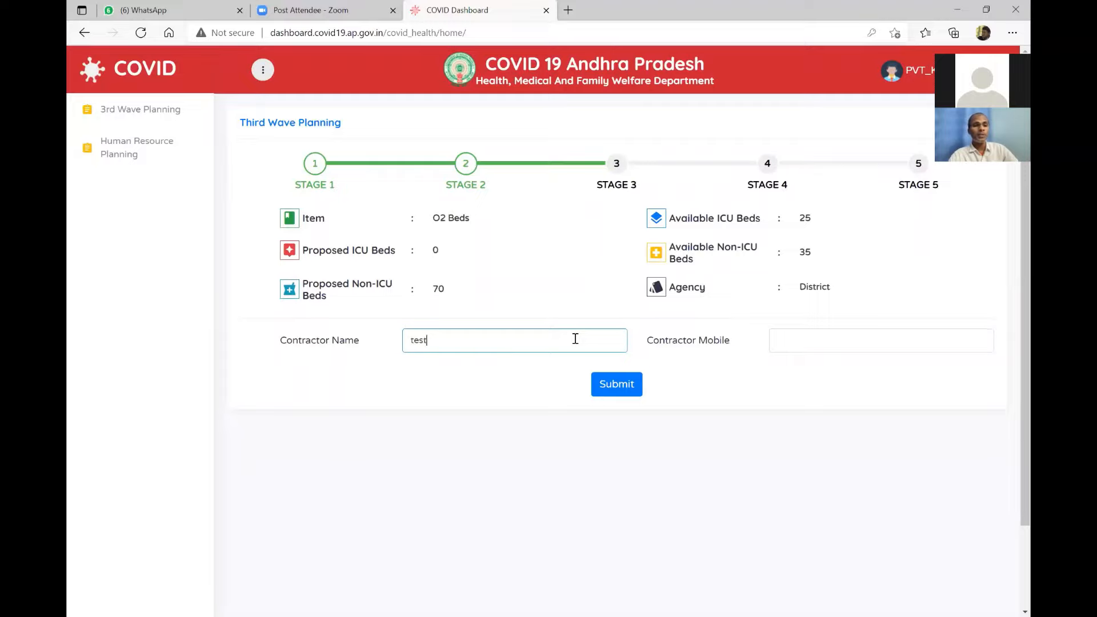
pyautogui.press('Tab')
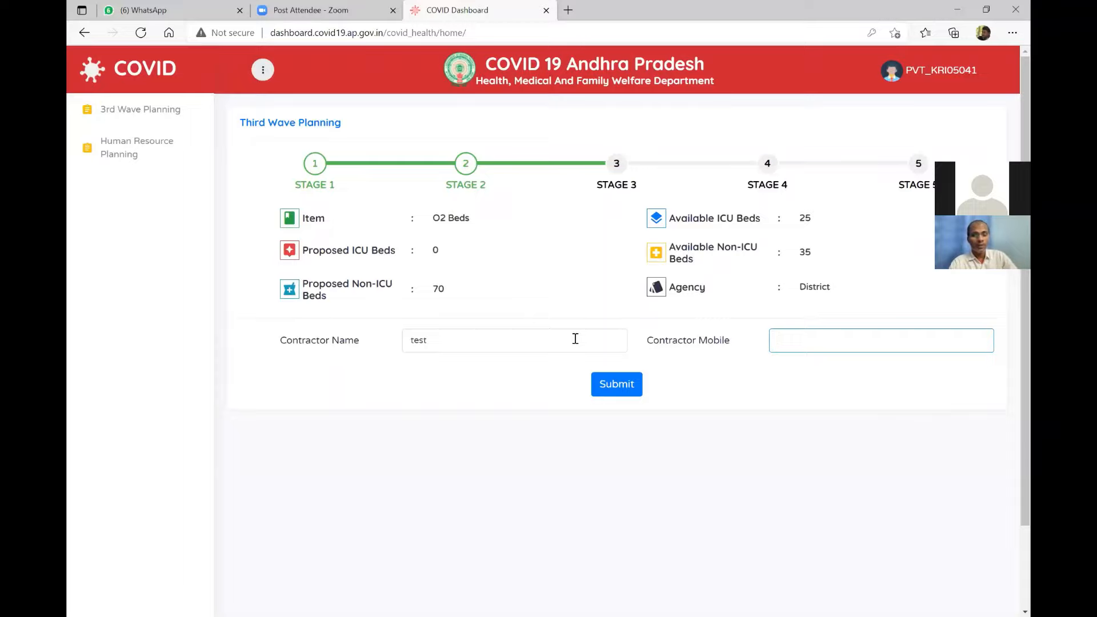
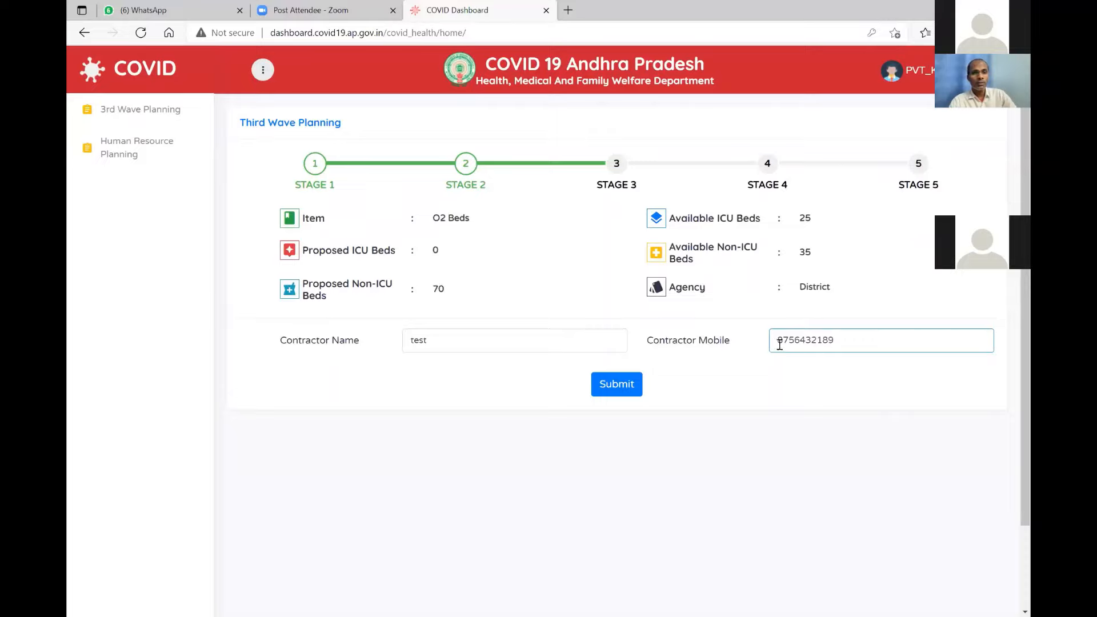
pyautogui.click(622, 388)
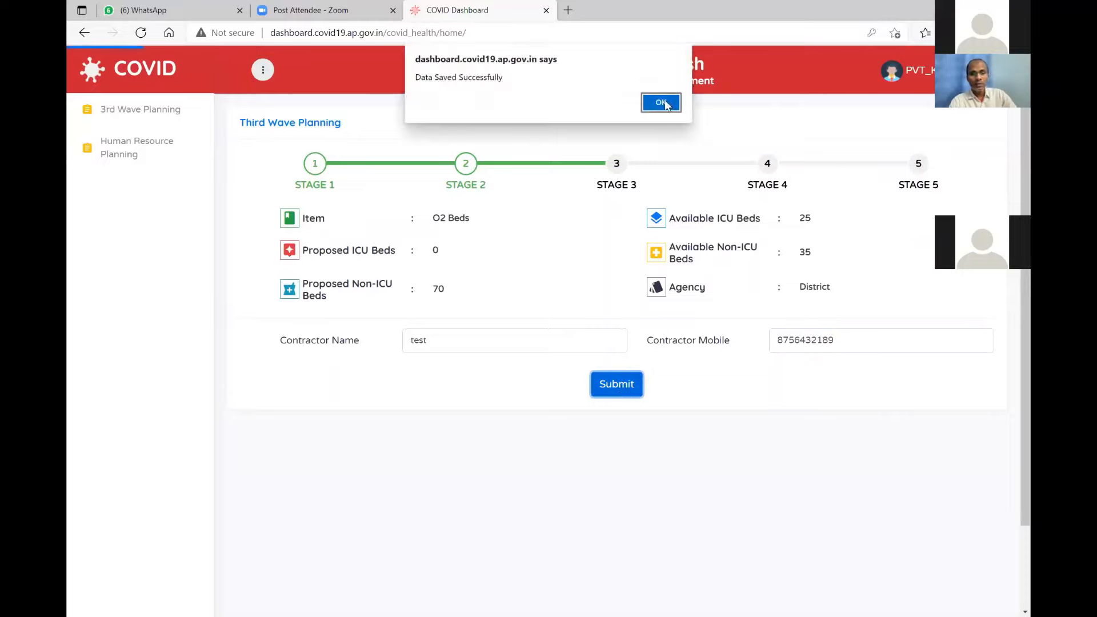
pyautogui.click(662, 102)
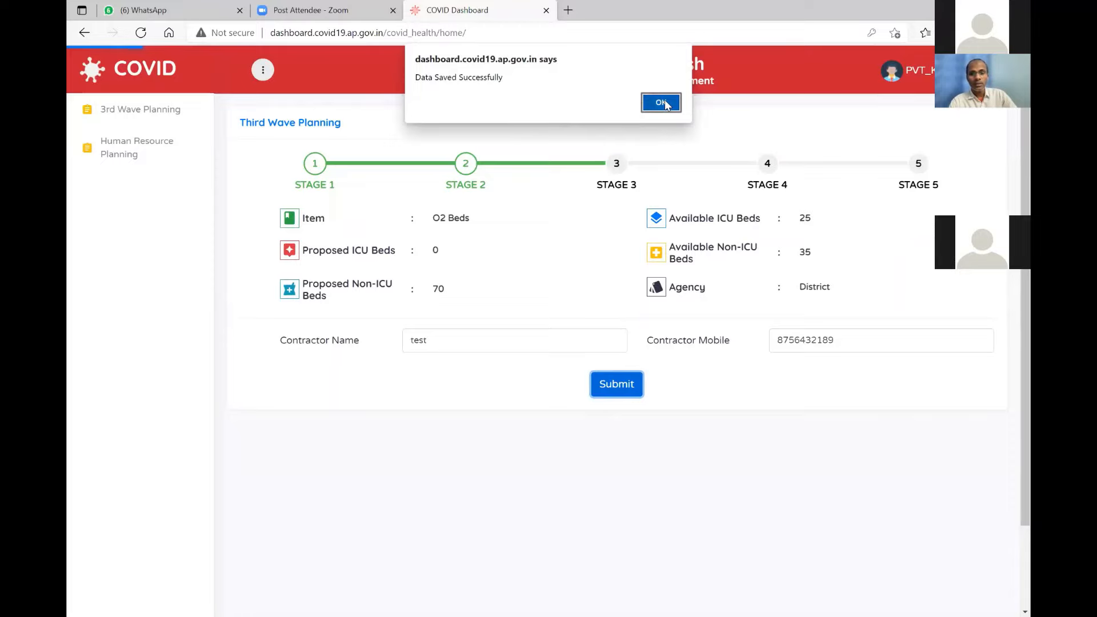
# Save Agreement Concluded as No for the O2 Beds Stage 4 form.
pyautogui.scroll(-1, 640, 313)
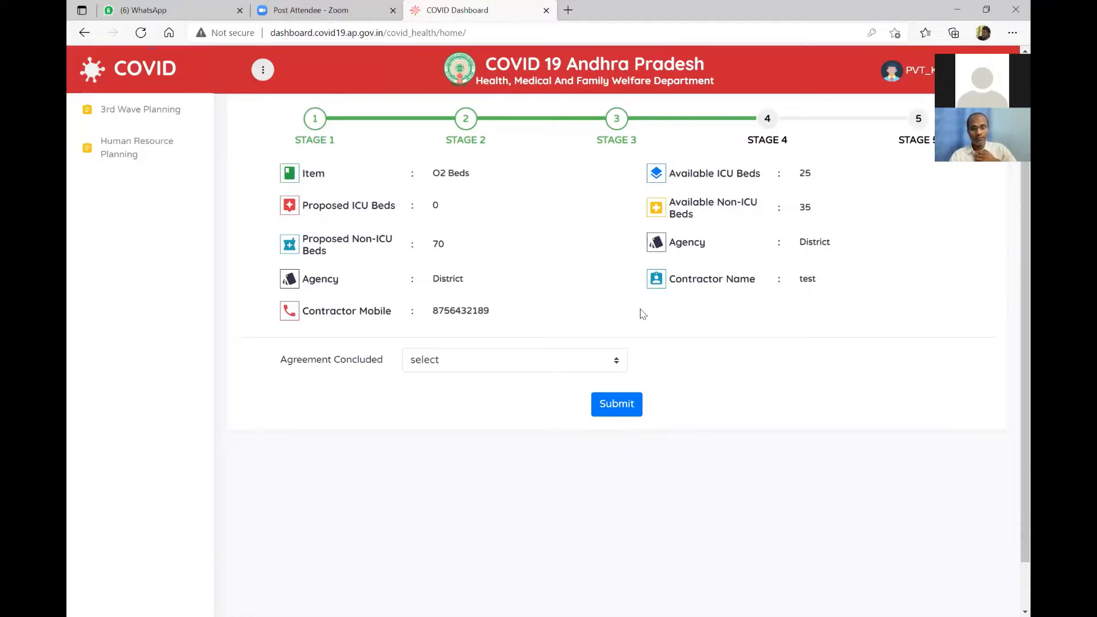
pyautogui.click(558, 357)
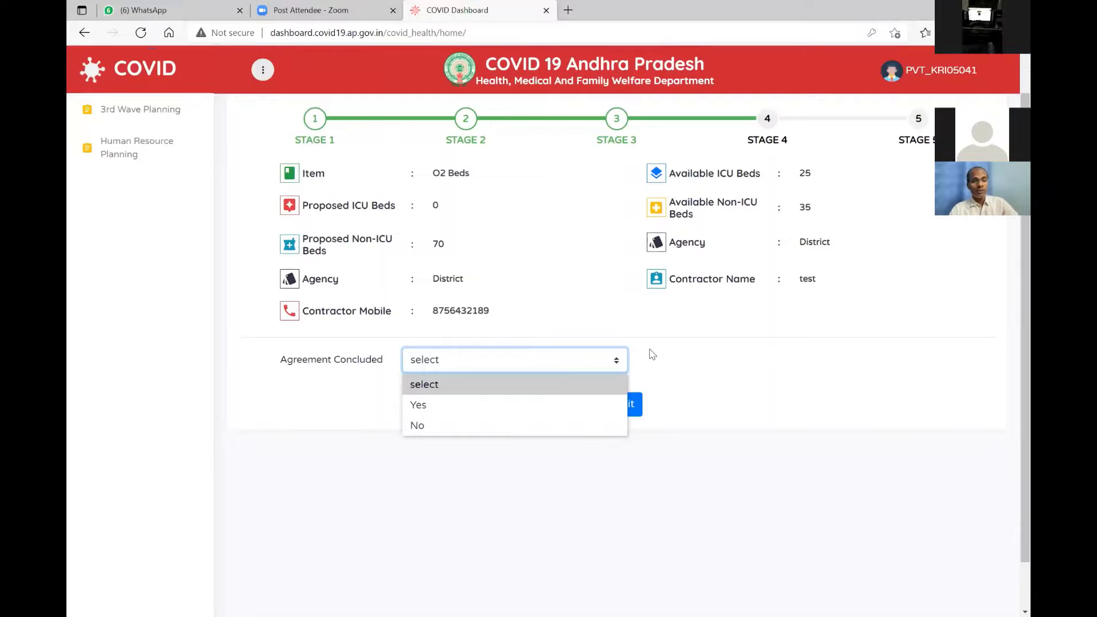
pyautogui.click(488, 464)
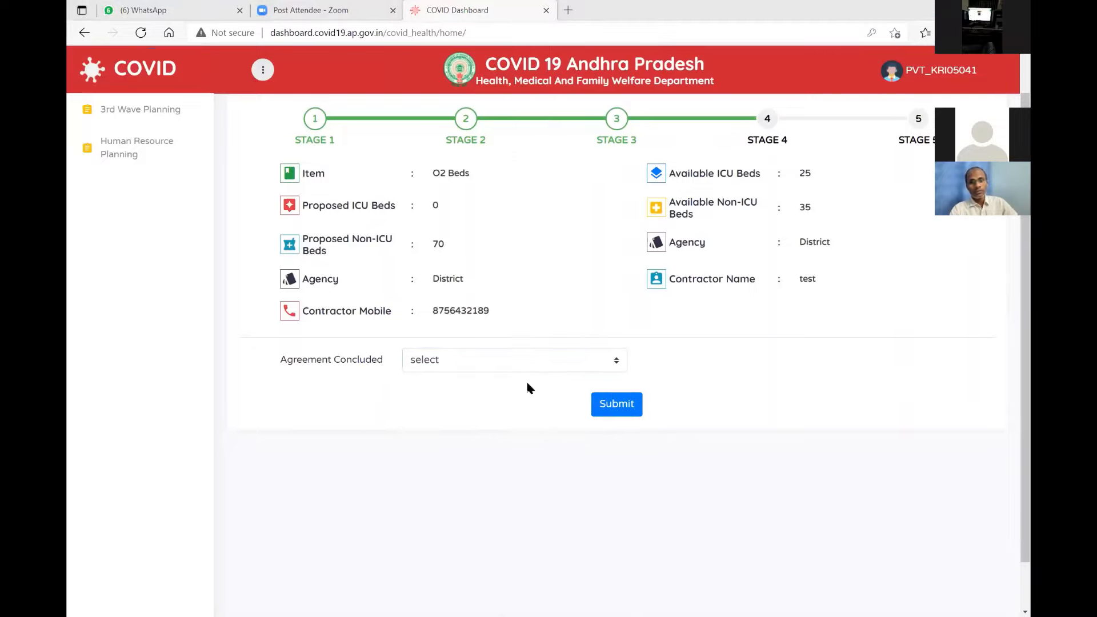
pyautogui.click(564, 363)
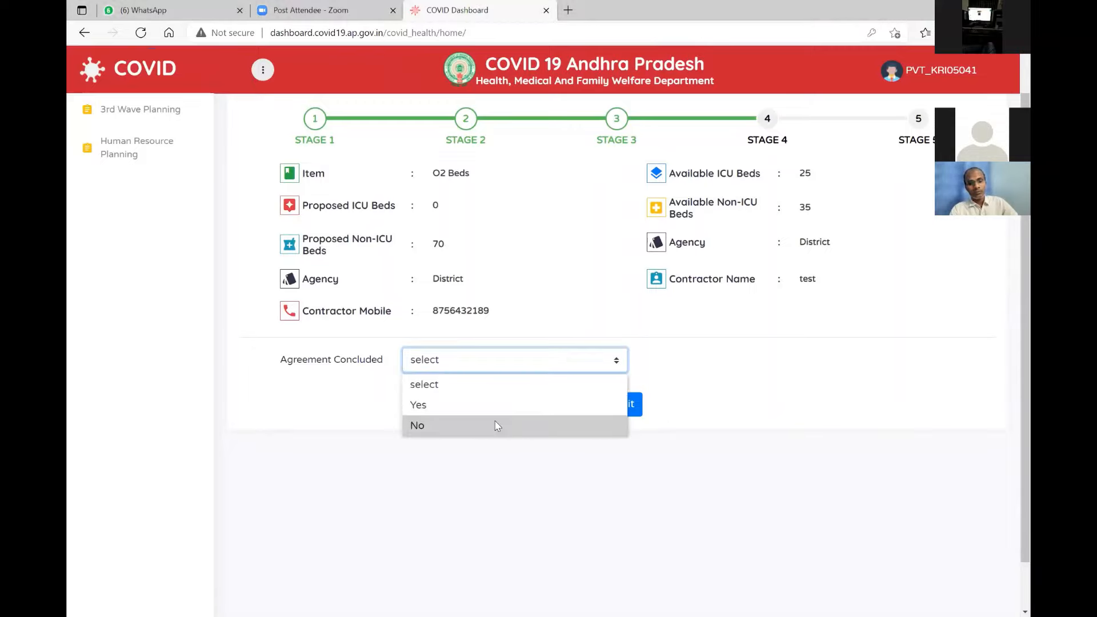
pyautogui.click(568, 366)
pyautogui.click(530, 396)
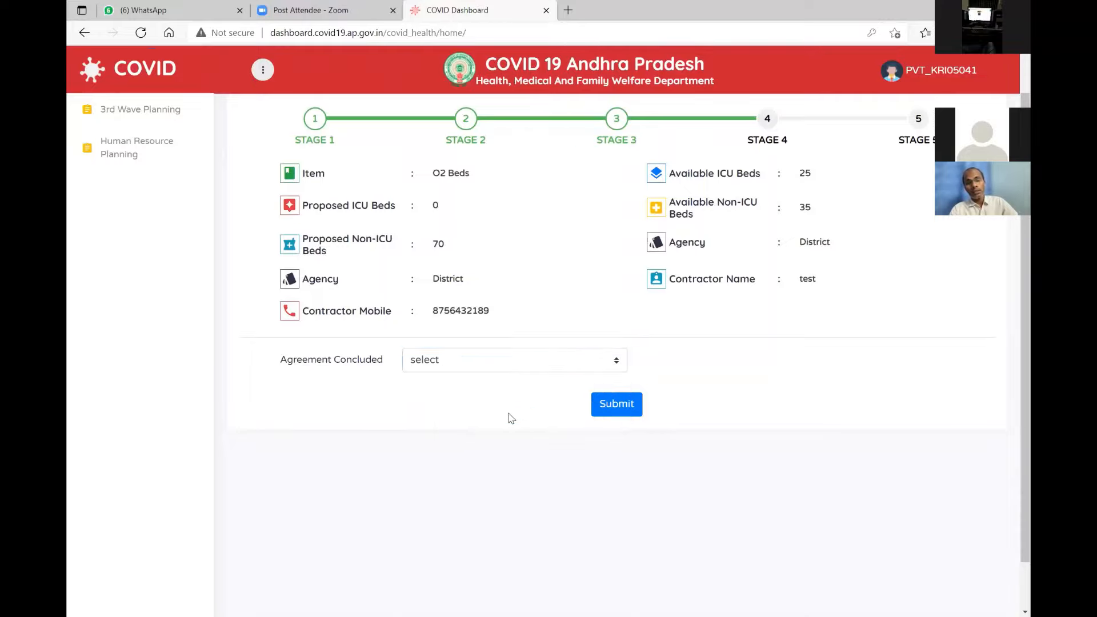
pyautogui.click(505, 366)
pyautogui.click(492, 423)
pyautogui.click(622, 406)
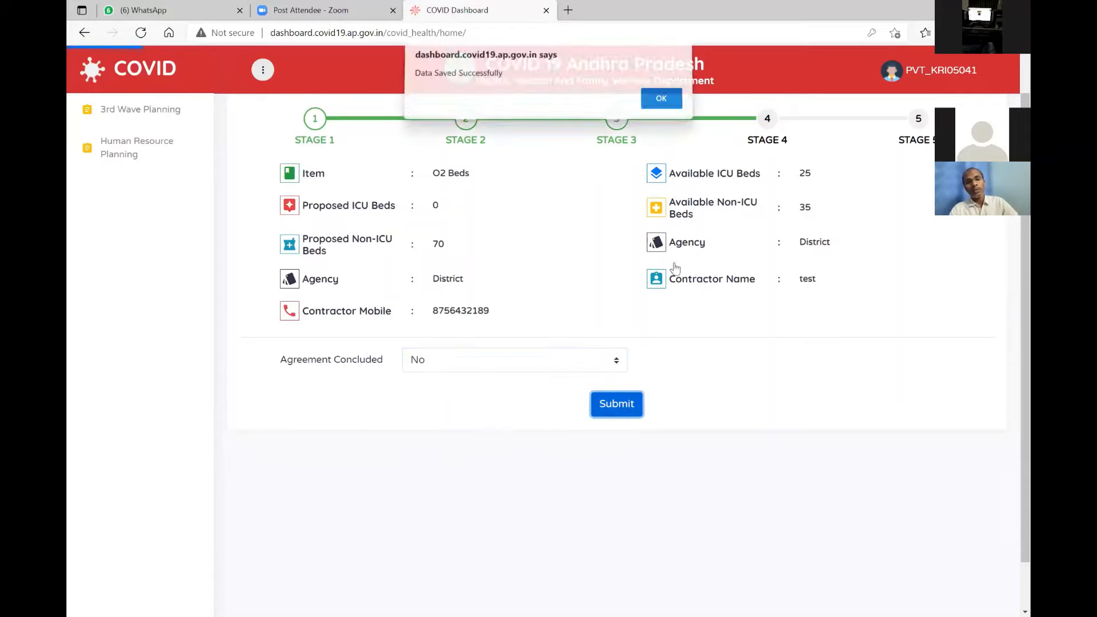
pyautogui.click(661, 104)
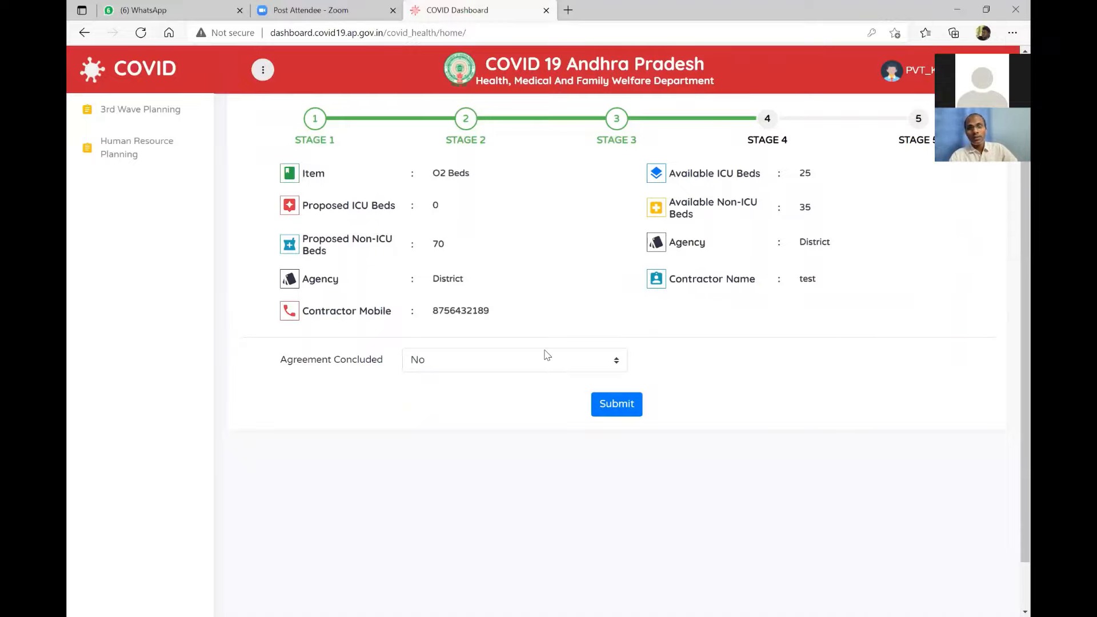
# Change Agreement Concluded to Yes with probable completion date 2021-06-30 and save.
pyautogui.click(547, 355)
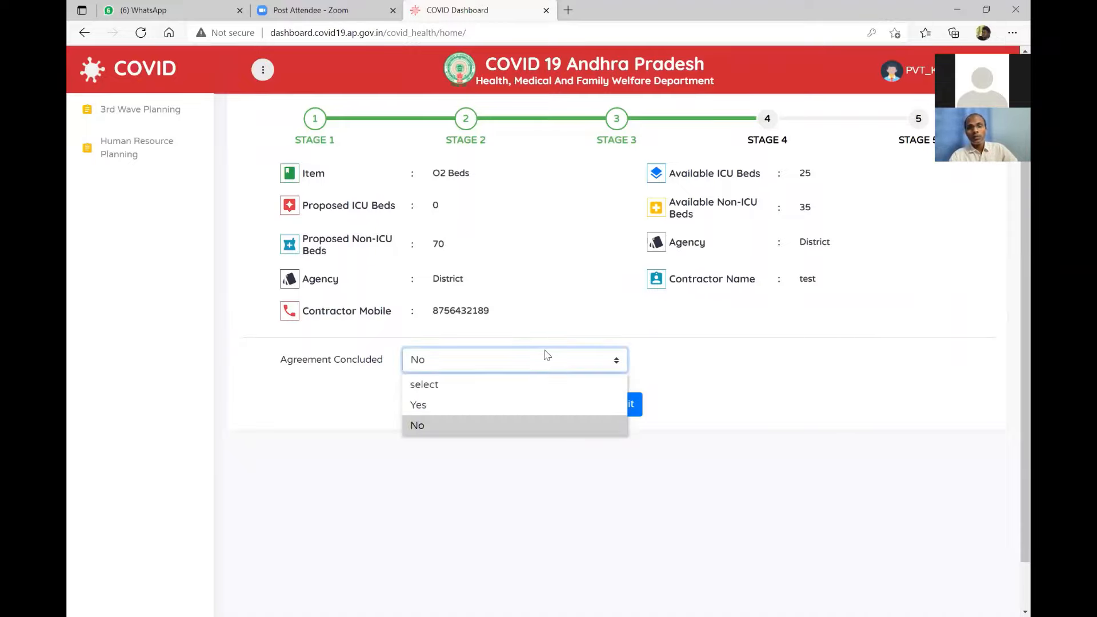
pyautogui.click(497, 403)
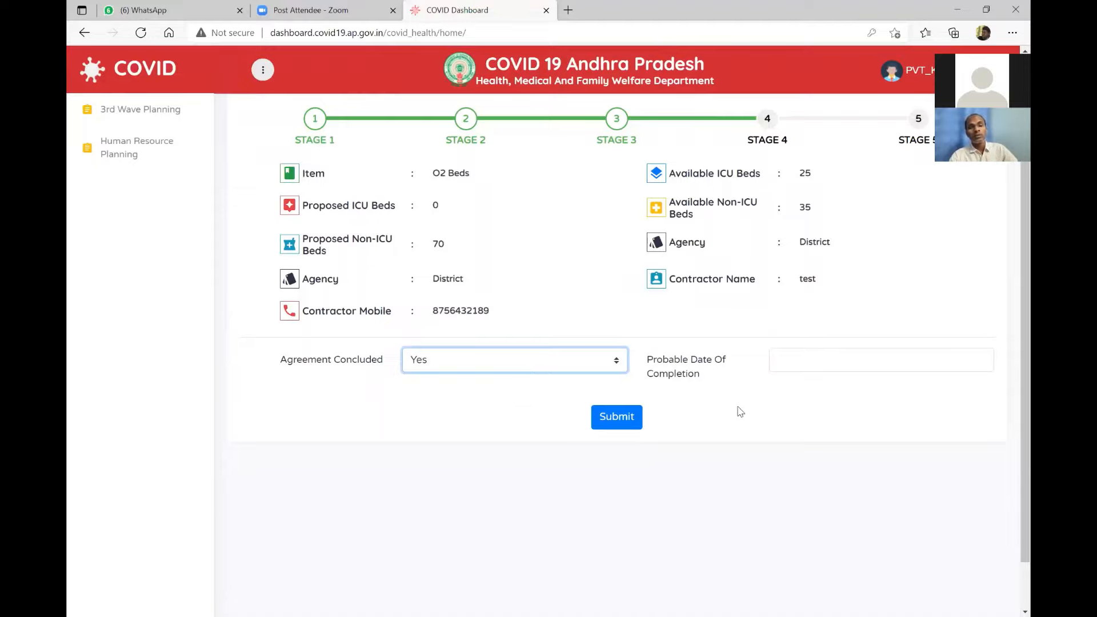
pyautogui.click(812, 359)
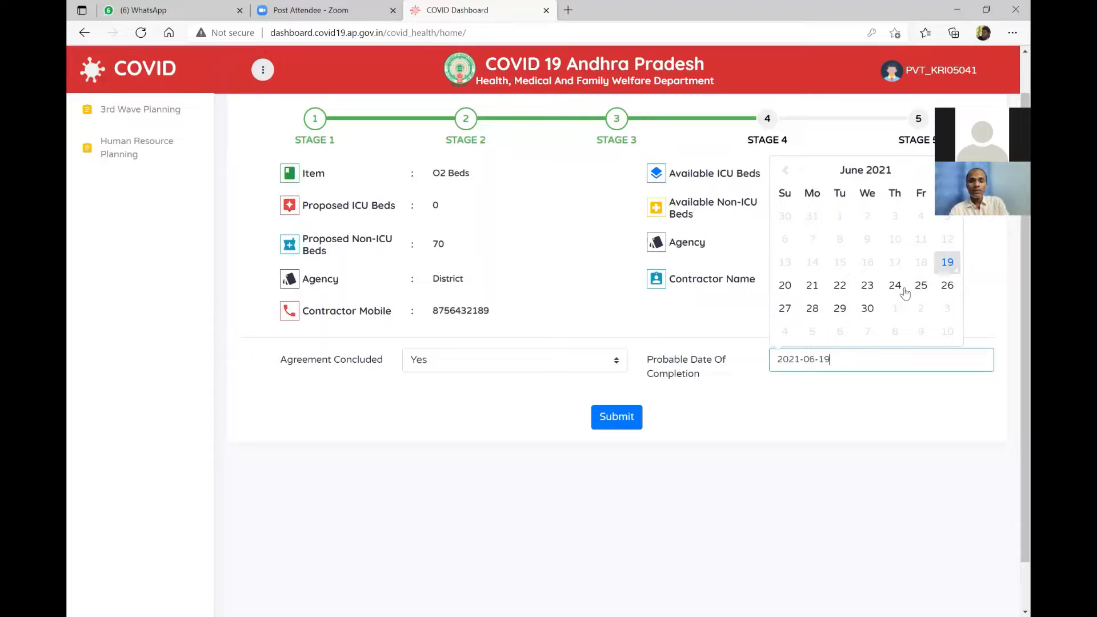
pyautogui.click(866, 311)
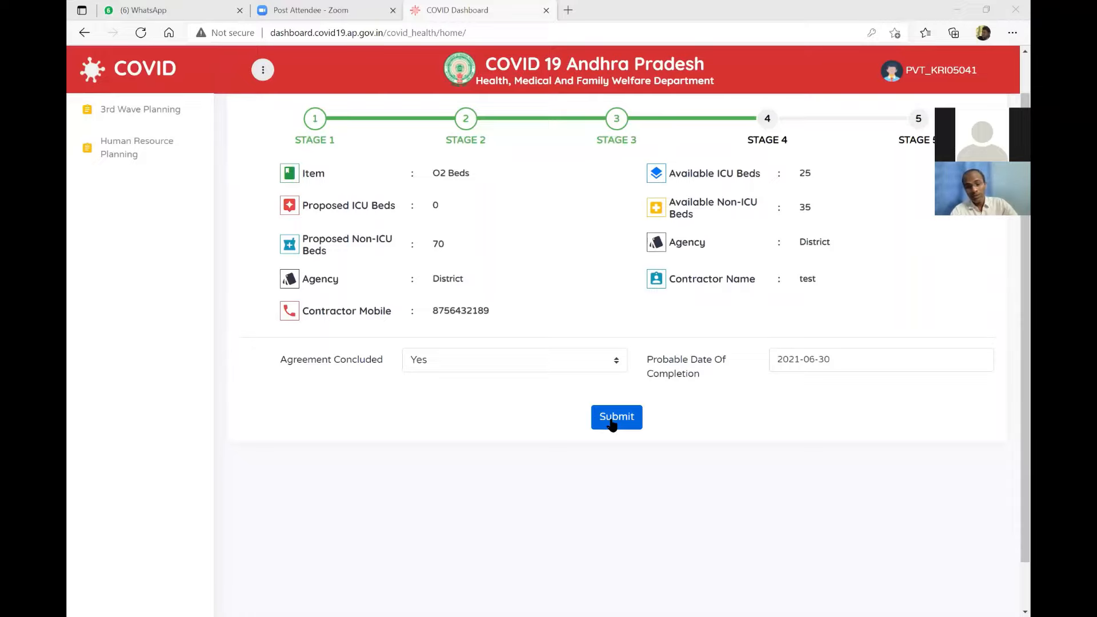
pyautogui.click(611, 423)
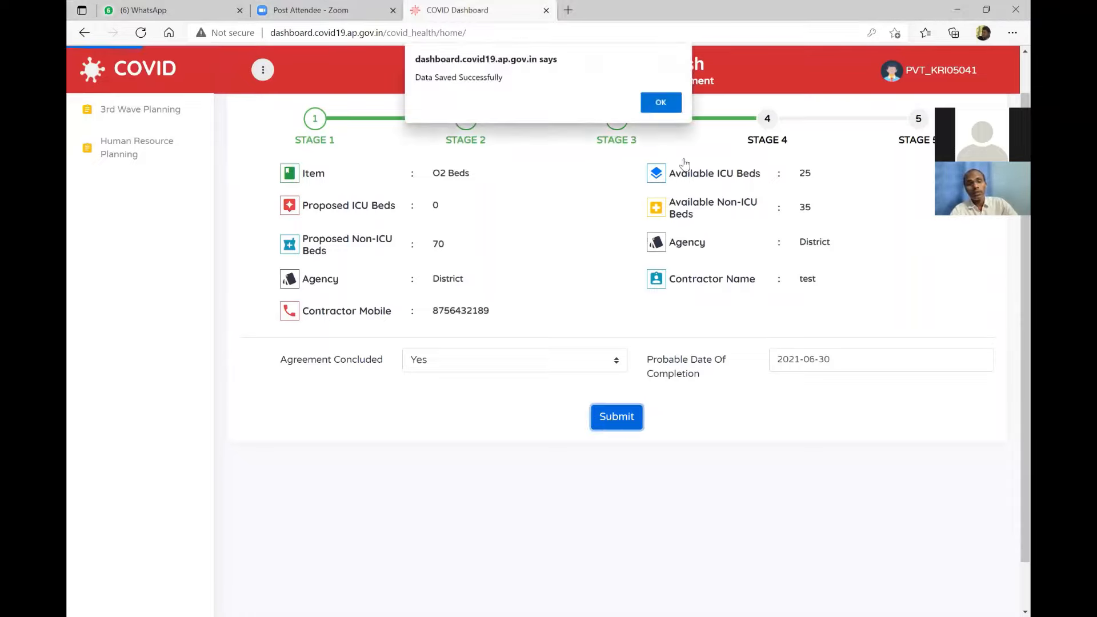
pyautogui.click(661, 103)
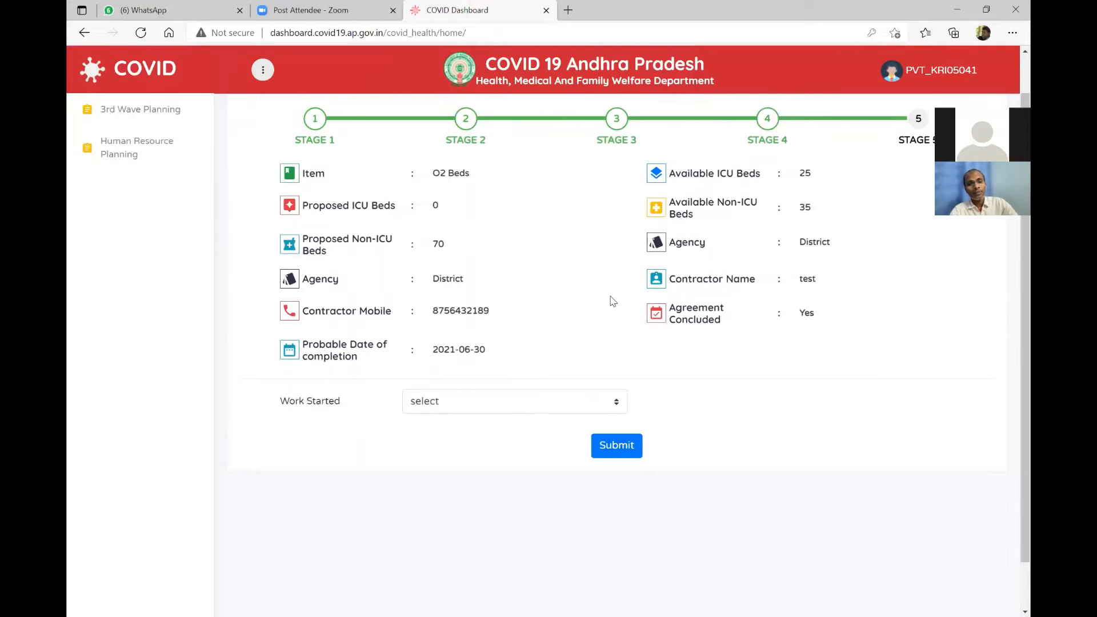
# Answer Yes to Work Started in the O2 Beds Stage 5 form.
pyautogui.scroll(-1, 610, 299)
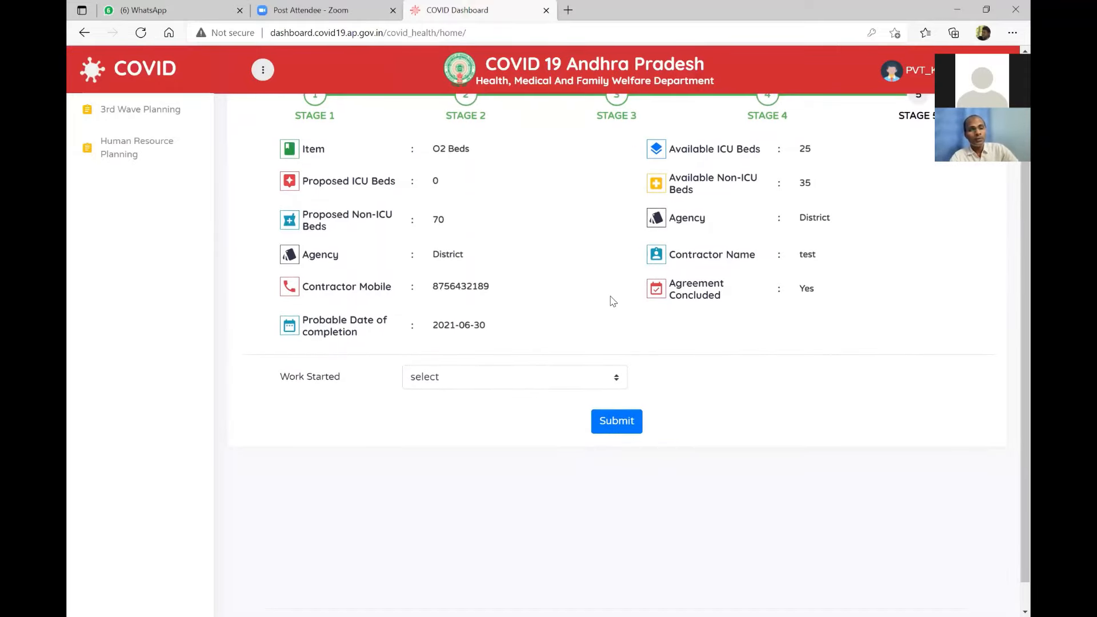
pyautogui.scroll(1, 612, 301)
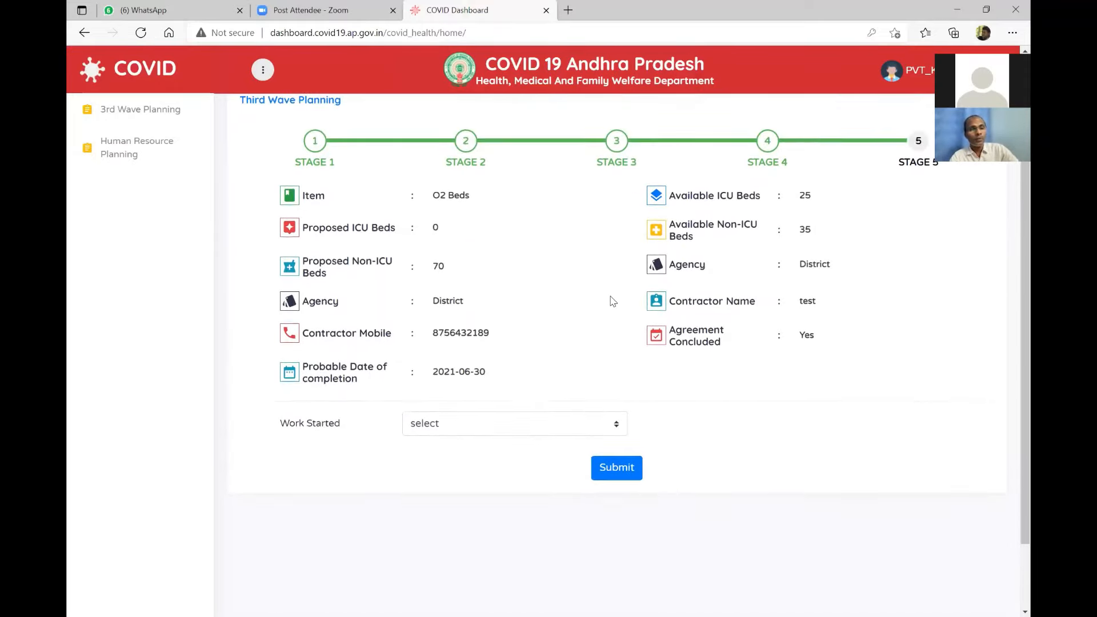
pyautogui.scroll(-1, 612, 301)
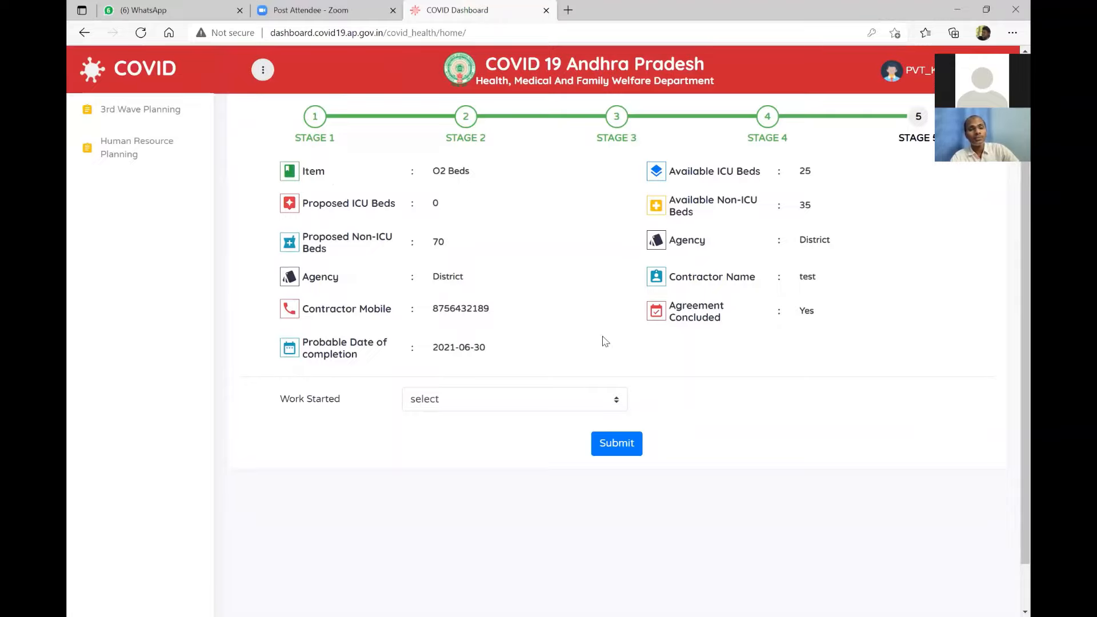
pyautogui.click(587, 404)
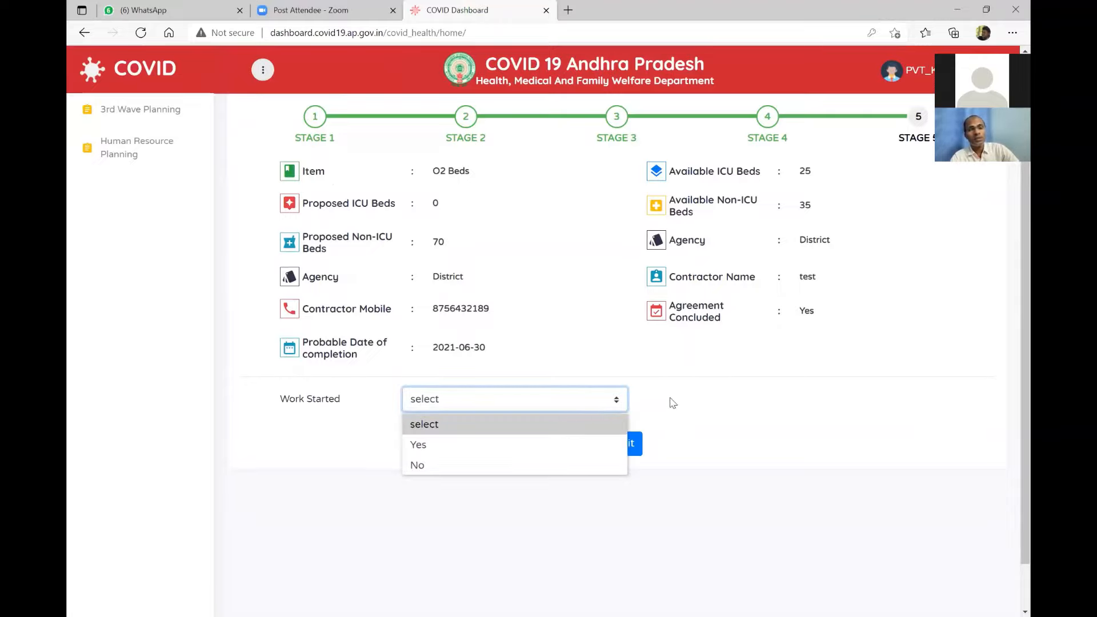
pyautogui.click(669, 402)
pyautogui.click(557, 405)
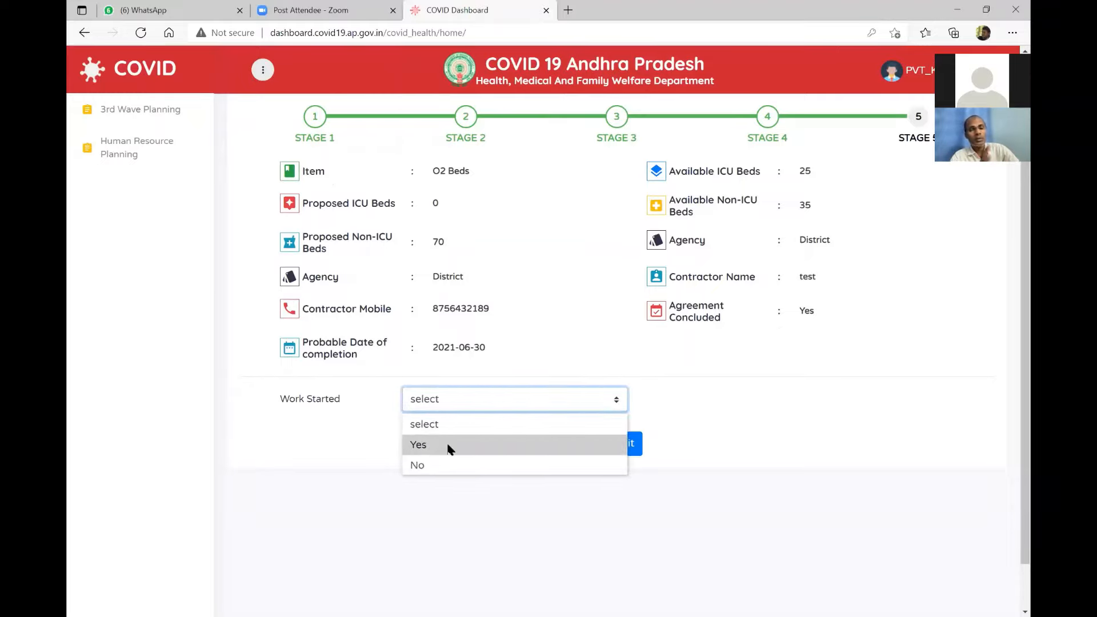
pyautogui.click(491, 439)
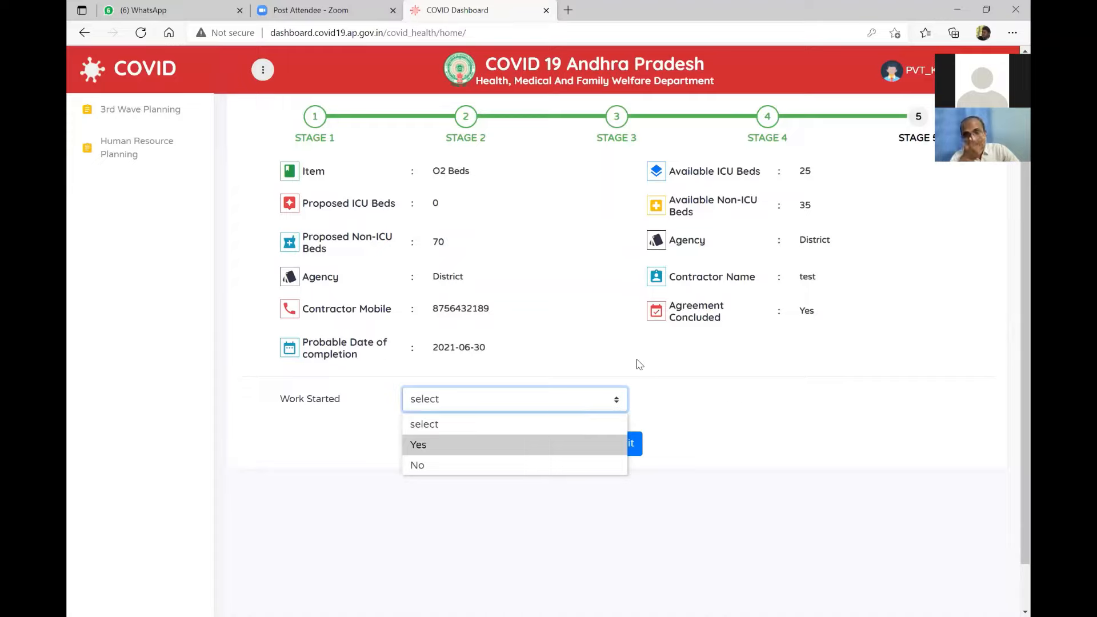
pyautogui.scroll(-1, 638, 363)
pyautogui.scroll(1, 638, 363)
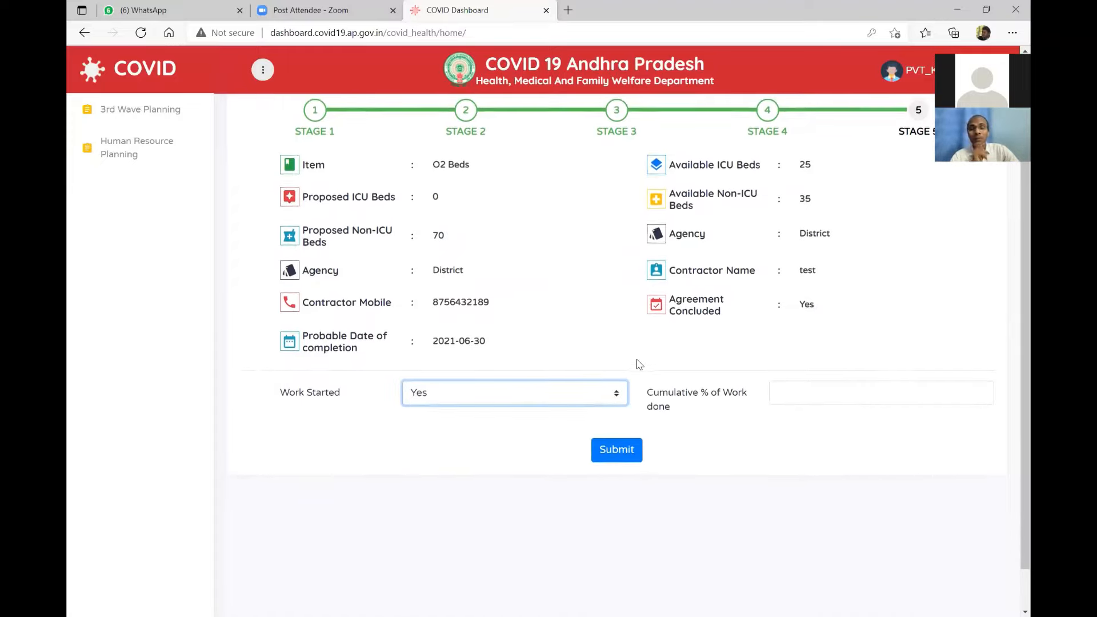
pyautogui.scroll(-1, 639, 364)
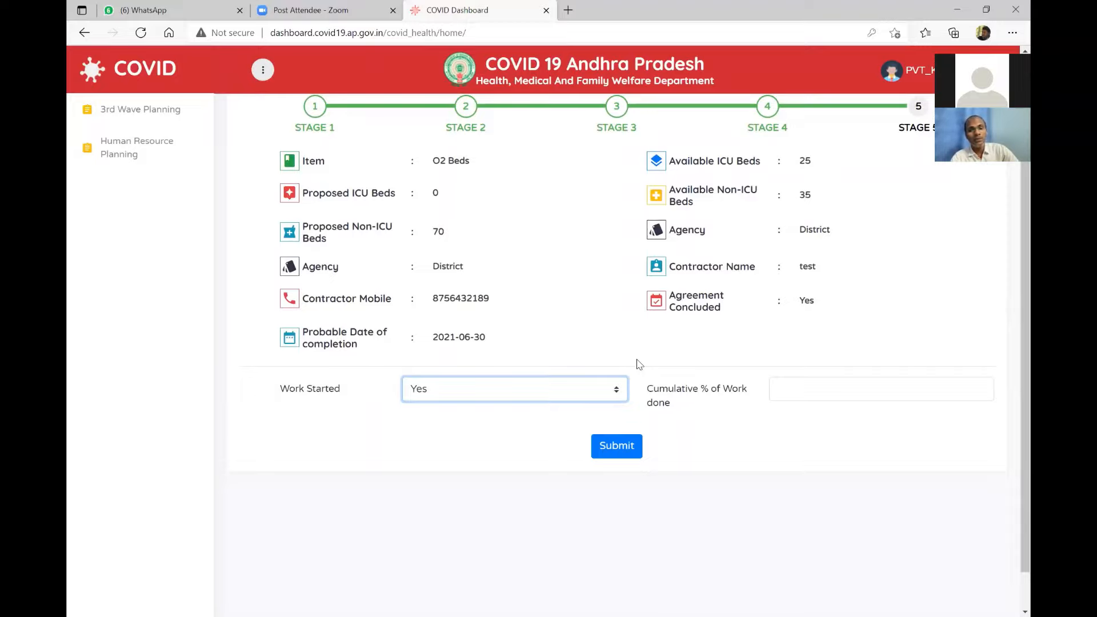
# Enter 10 as the Cumulative % of Work done and submit it.
pyautogui.click(795, 387)
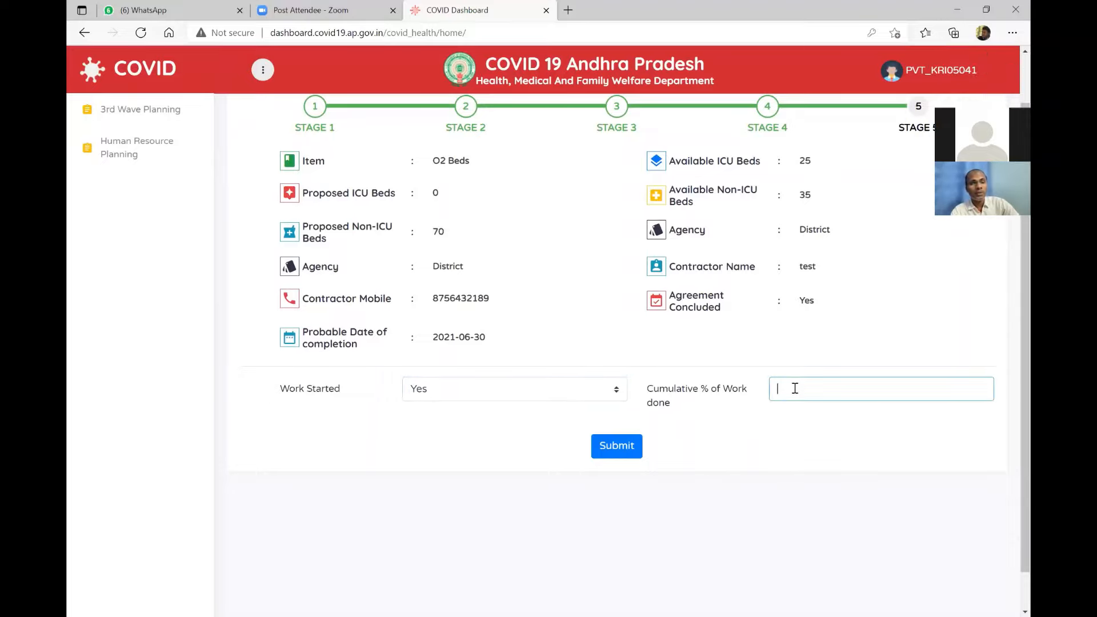
pyautogui.write('10')
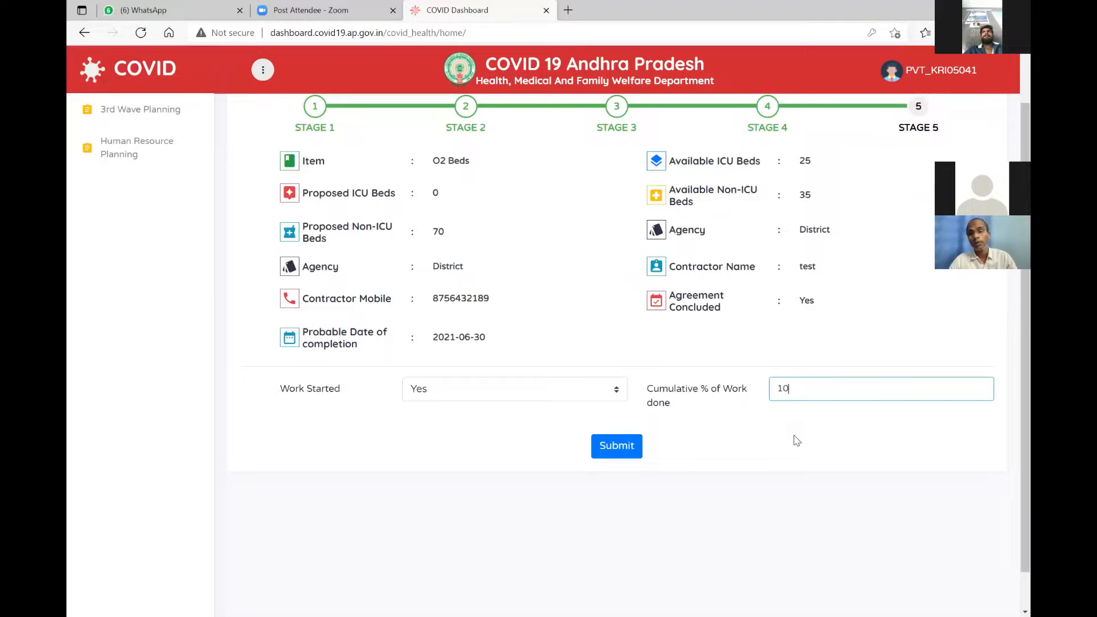
pyautogui.click(625, 448)
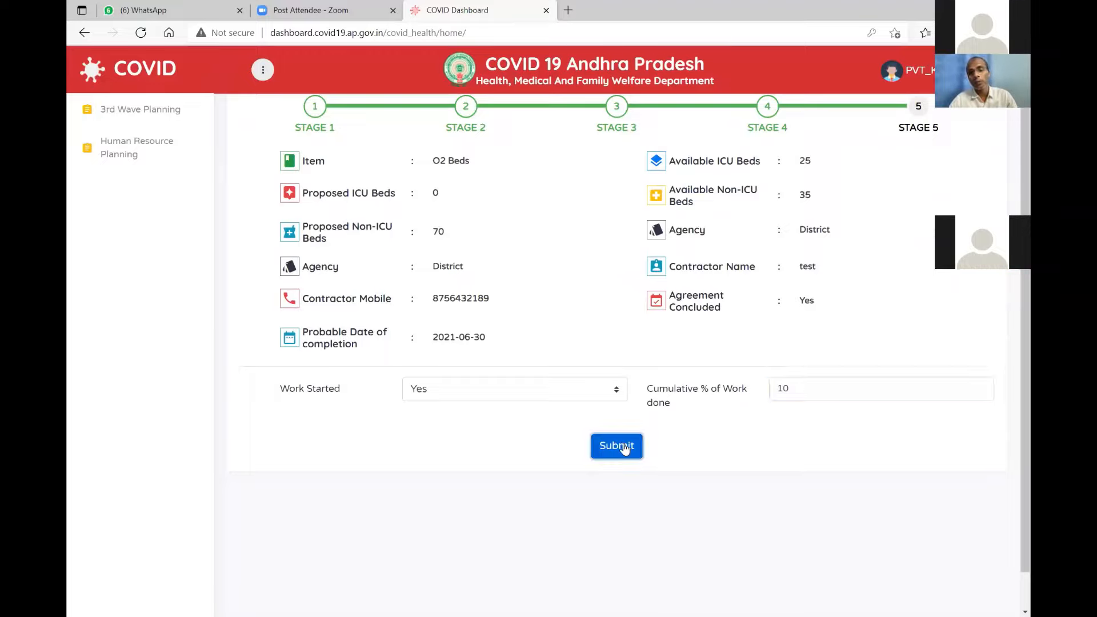
# Replace the Cumulative % of Work done value 10 with 5.
pyautogui.click(660, 102)
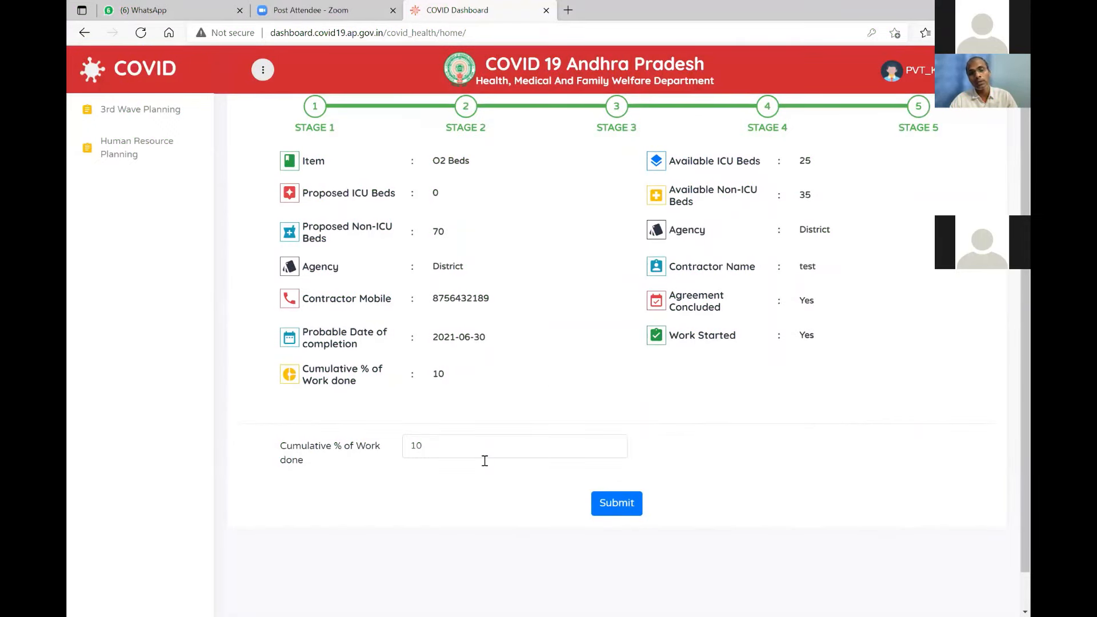
pyautogui.click(516, 443)
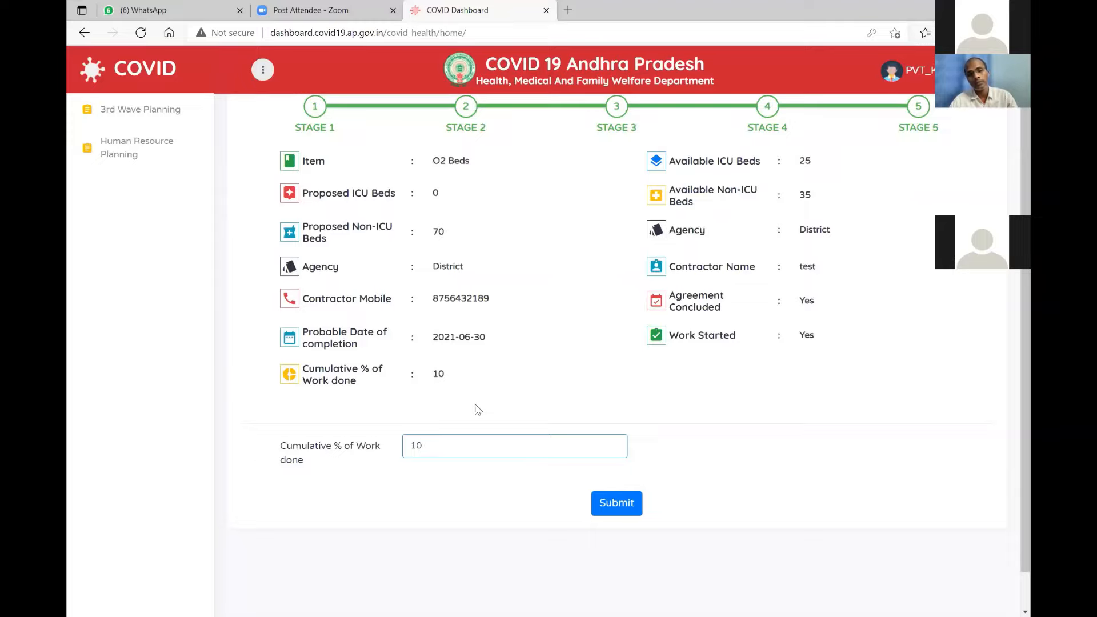
pyautogui.scroll(-1, 479, 409)
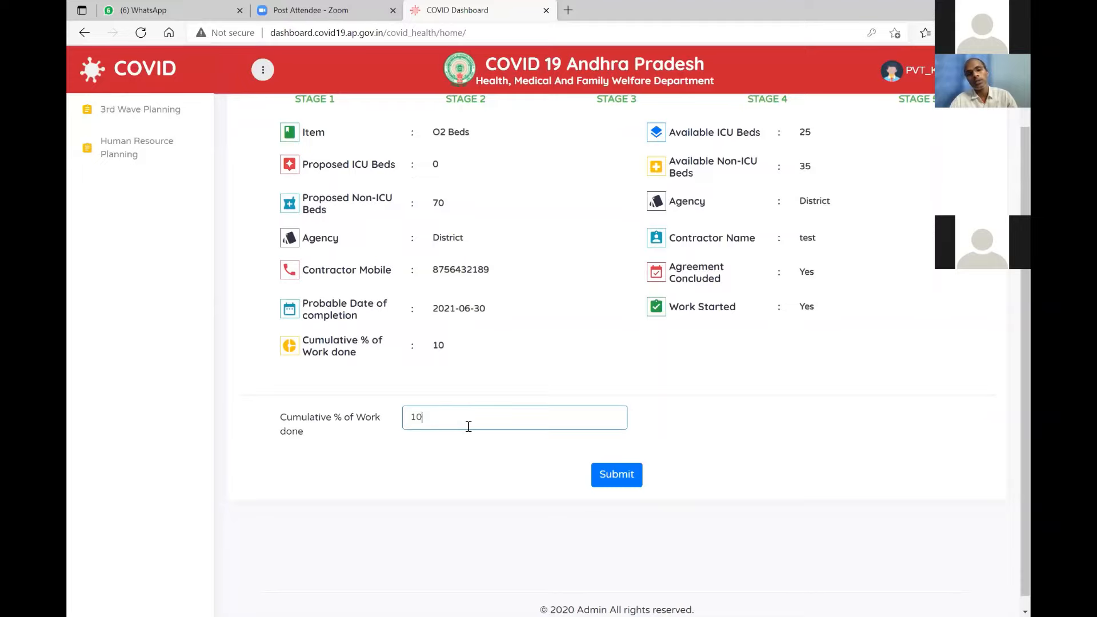
pyautogui.press('BackSpace')
pyautogui.press('BackSpace')
pyautogui.write('5')
pyautogui.scroll(-1, 606, 449)
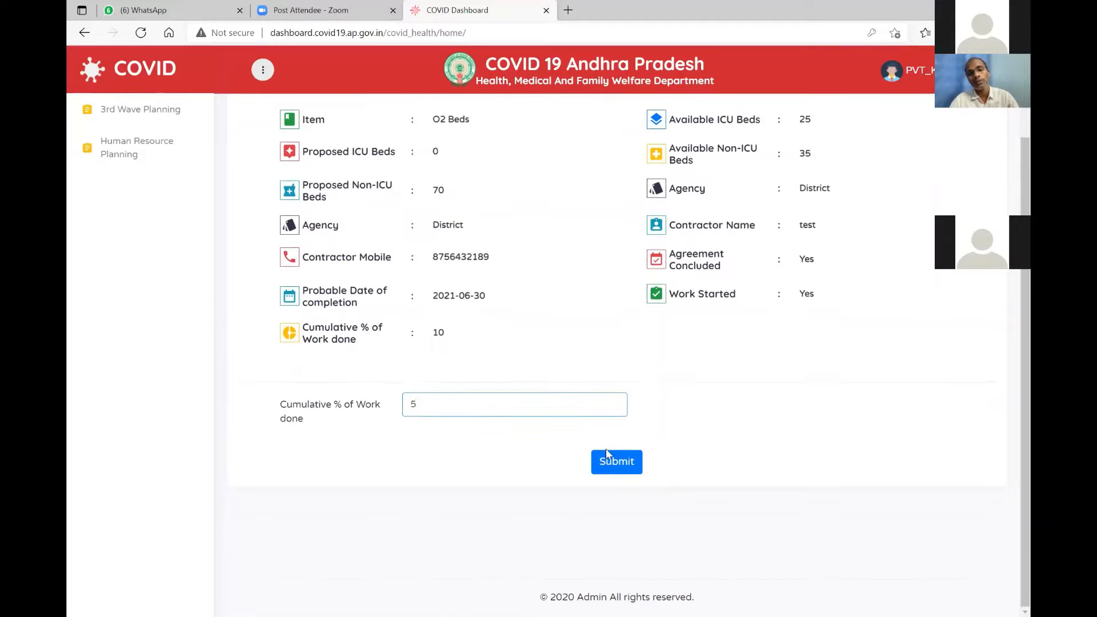
# After 5% is rejected, change Cumulative % of Work done to 15 and submit.
pyautogui.click(606, 459)
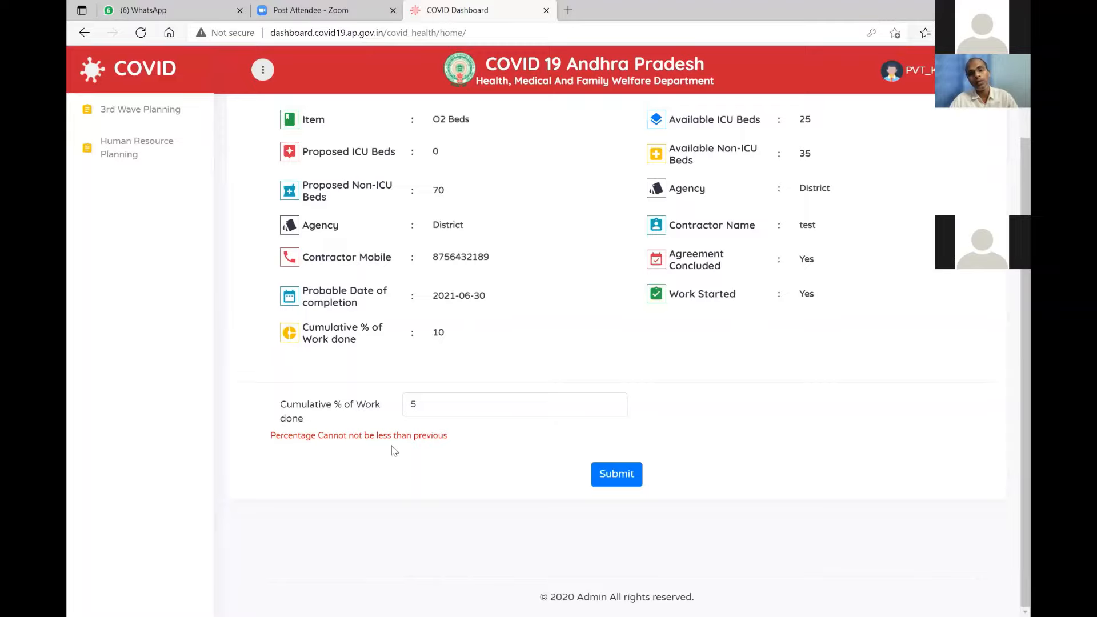
pyautogui.click(443, 401)
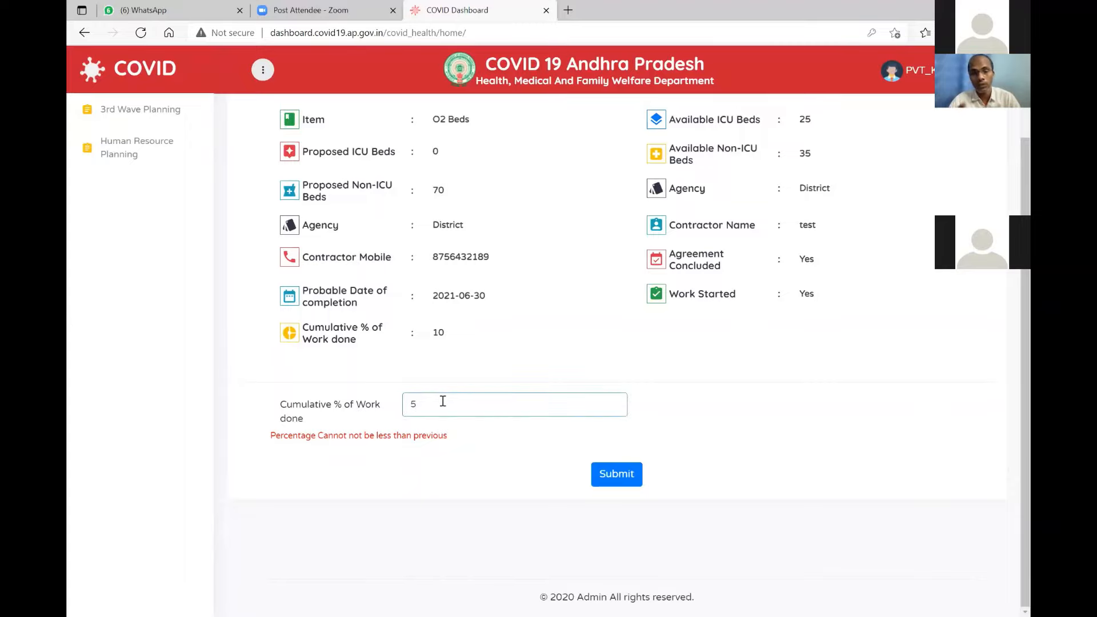
pyautogui.press('BackSpace')
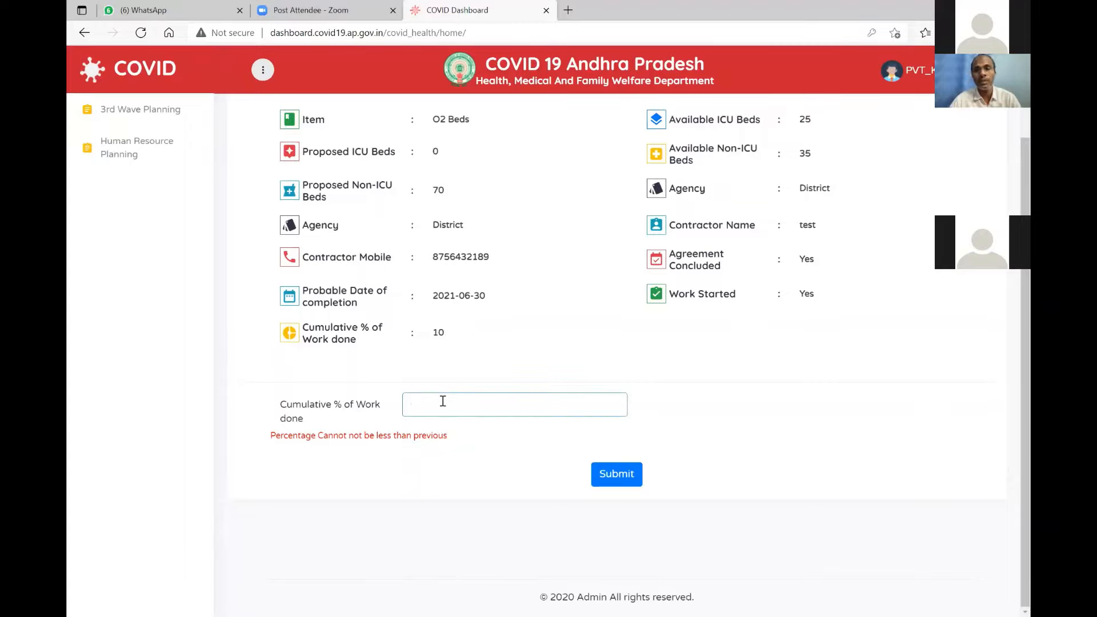
pyautogui.write('15')
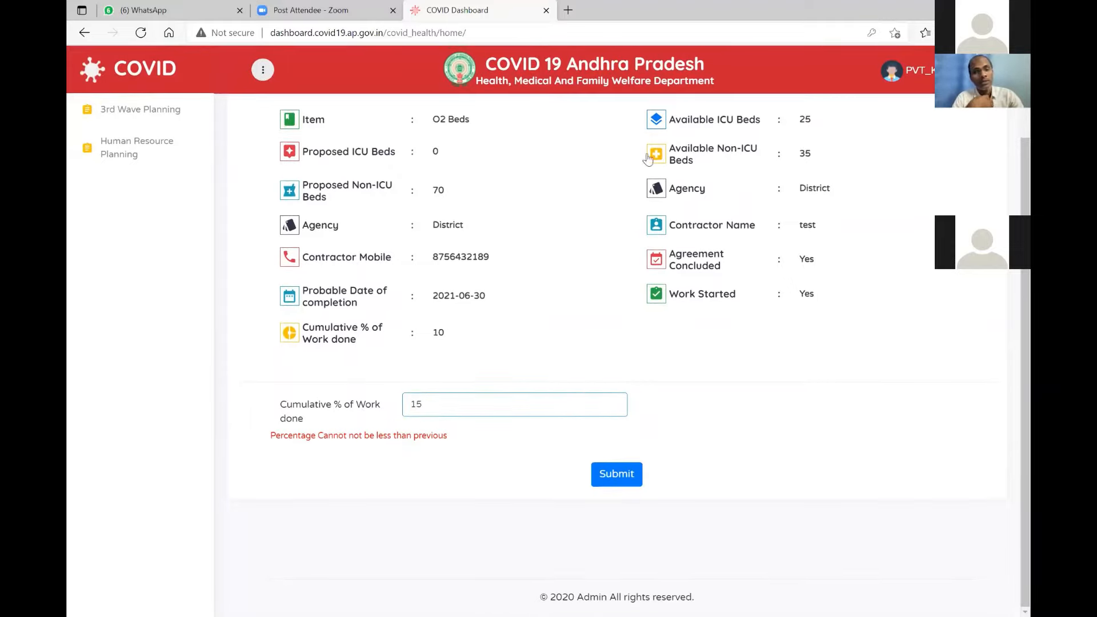
pyautogui.press('Return')
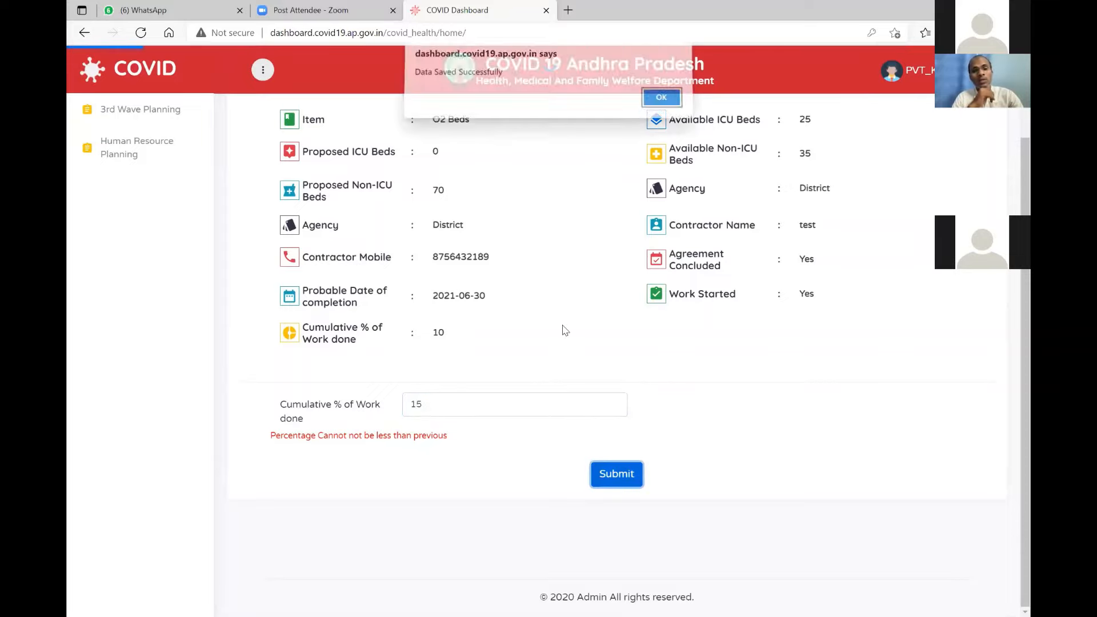
# Replace the O2 Beds cumulative work done value of 15 with 50% and save it.
pyautogui.press('Return')
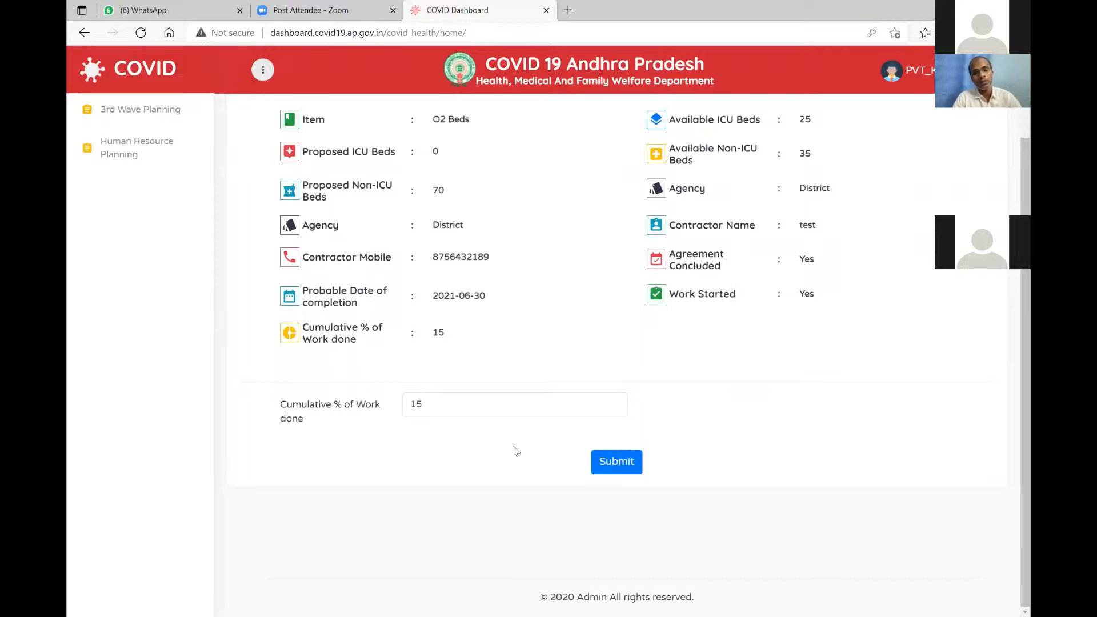
pyautogui.click(476, 401)
pyautogui.press('BackSpace')
pyautogui.press('BackSpace')
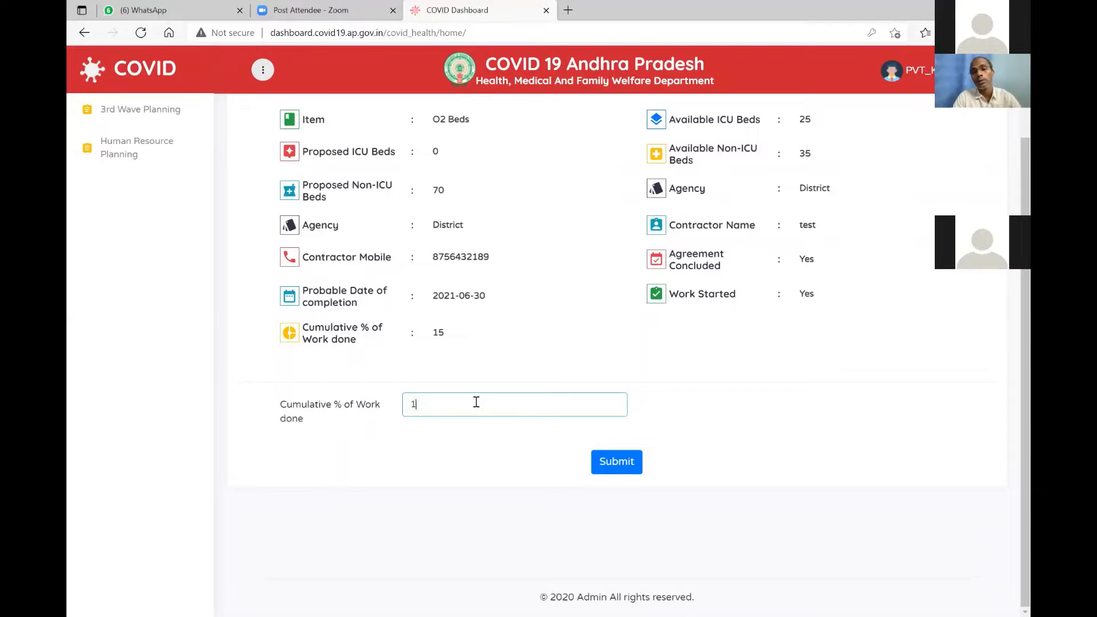
pyautogui.write('50')
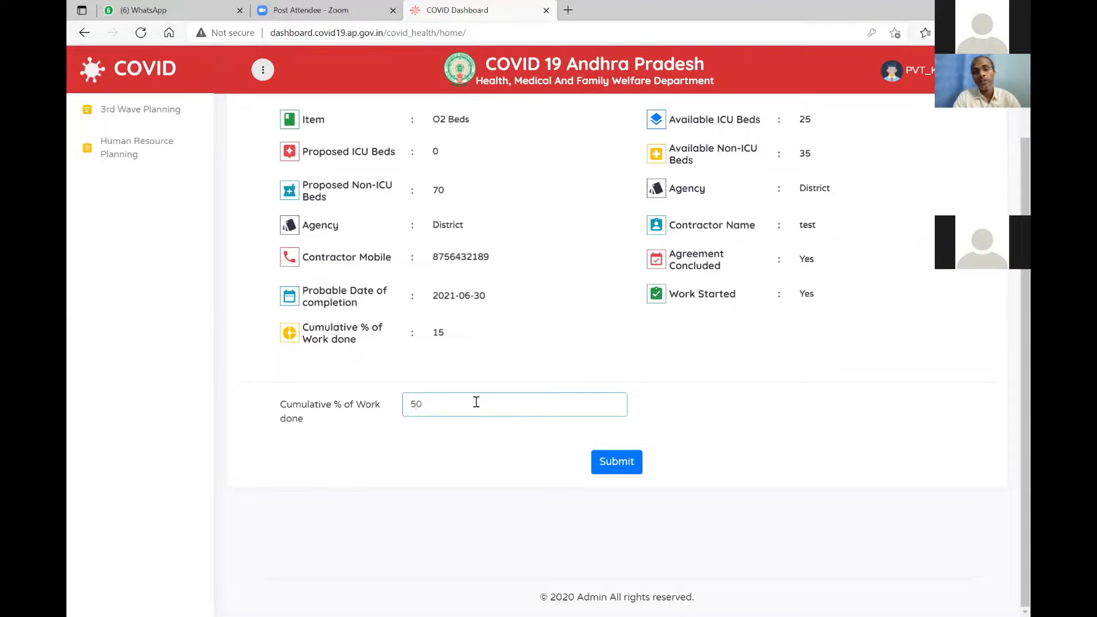
pyautogui.press('Return')
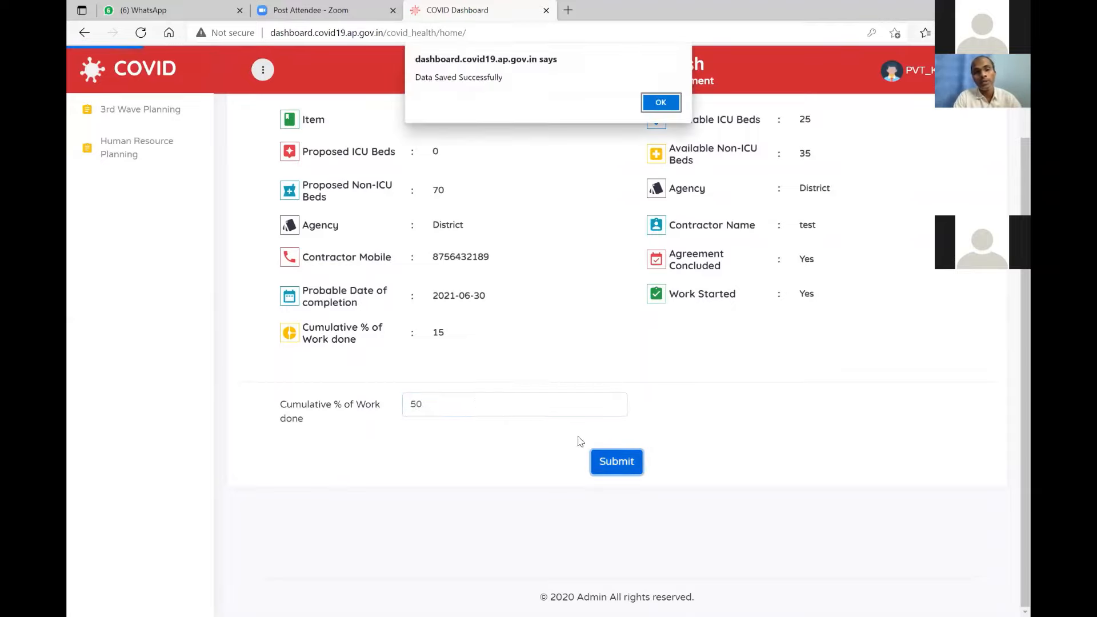
pyautogui.click(662, 103)
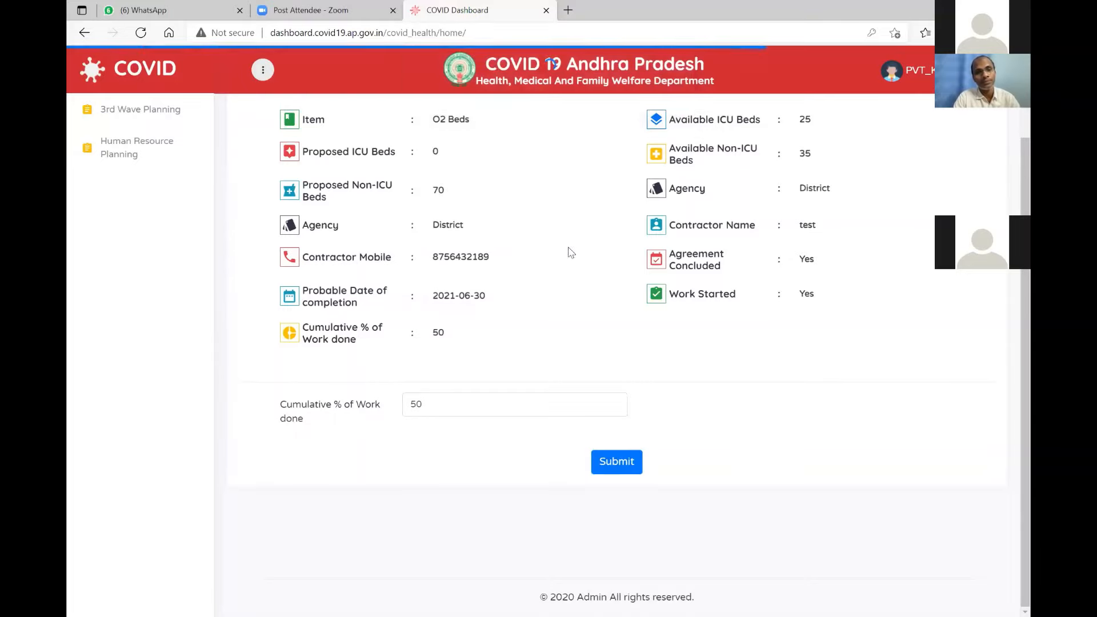
# Update the O2 Beds cumulative work done to 70% and save it.
pyautogui.click(484, 408)
pyautogui.press('BackSpace')
pyautogui.press('BackSpace')
pyautogui.write('70')
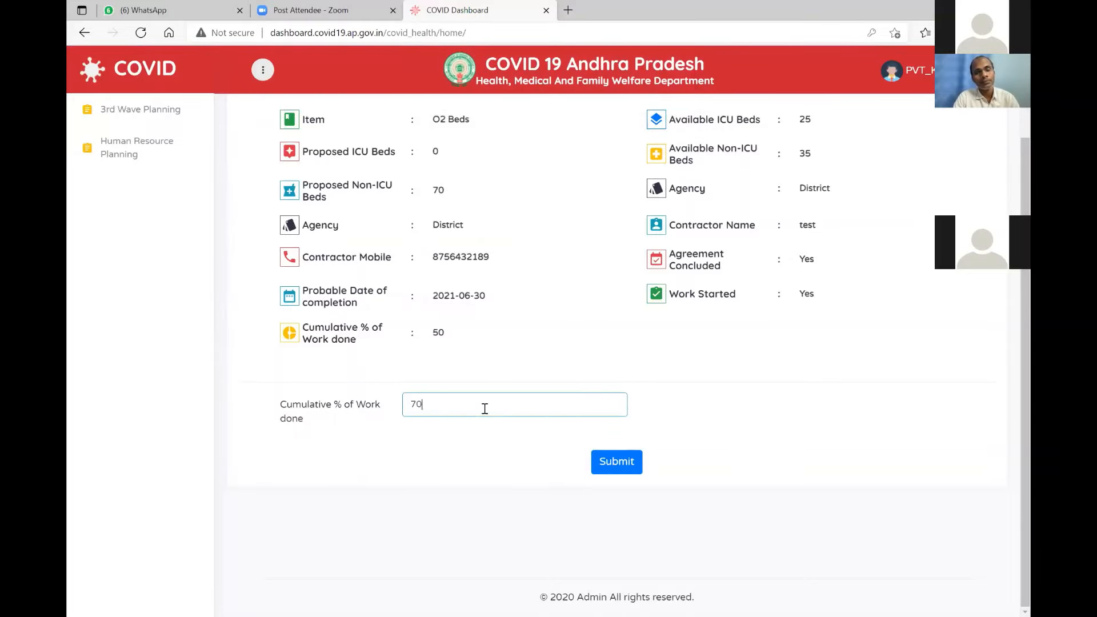
pyautogui.click(615, 463)
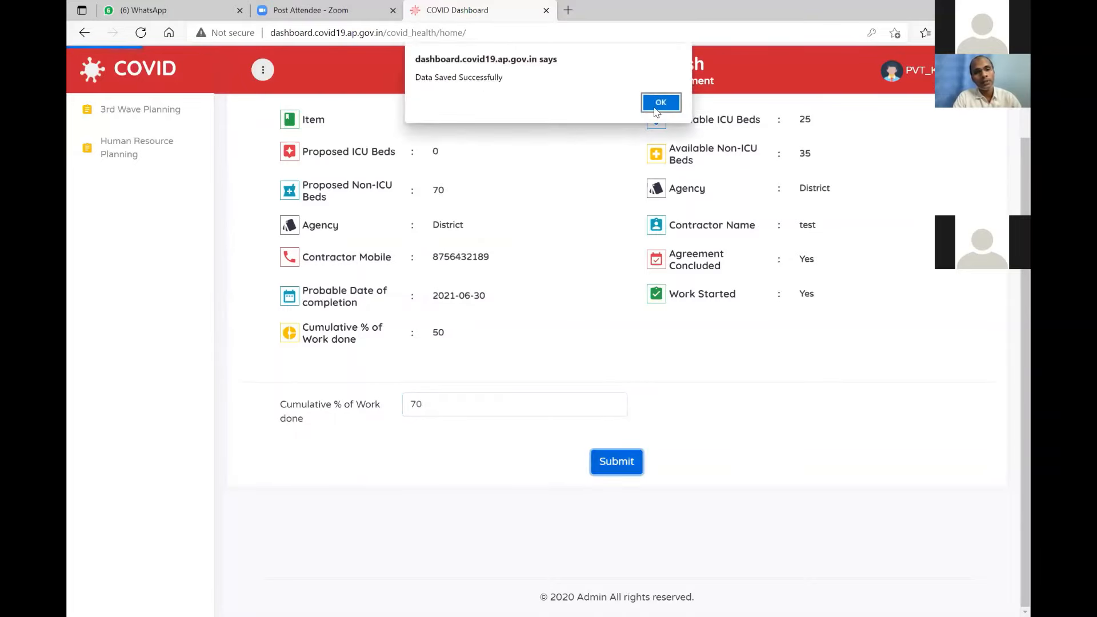
pyautogui.press('Return')
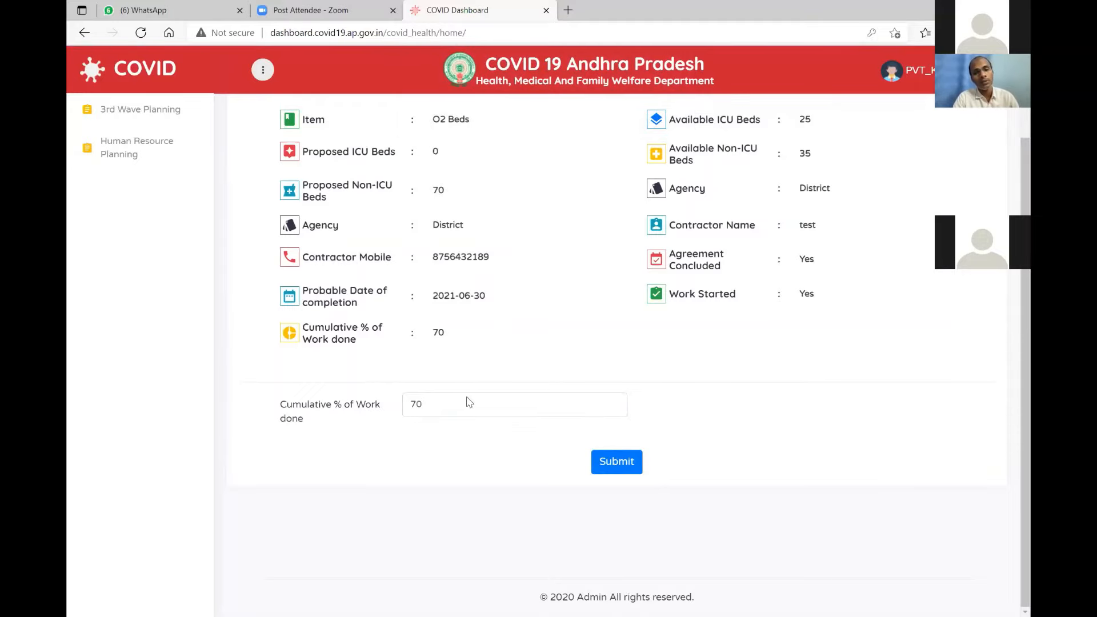
# Enter 100% as the O2 Beds cumulative work done and save it.
pyautogui.scroll(1, 468, 402)
pyautogui.scroll(2, 468, 402)
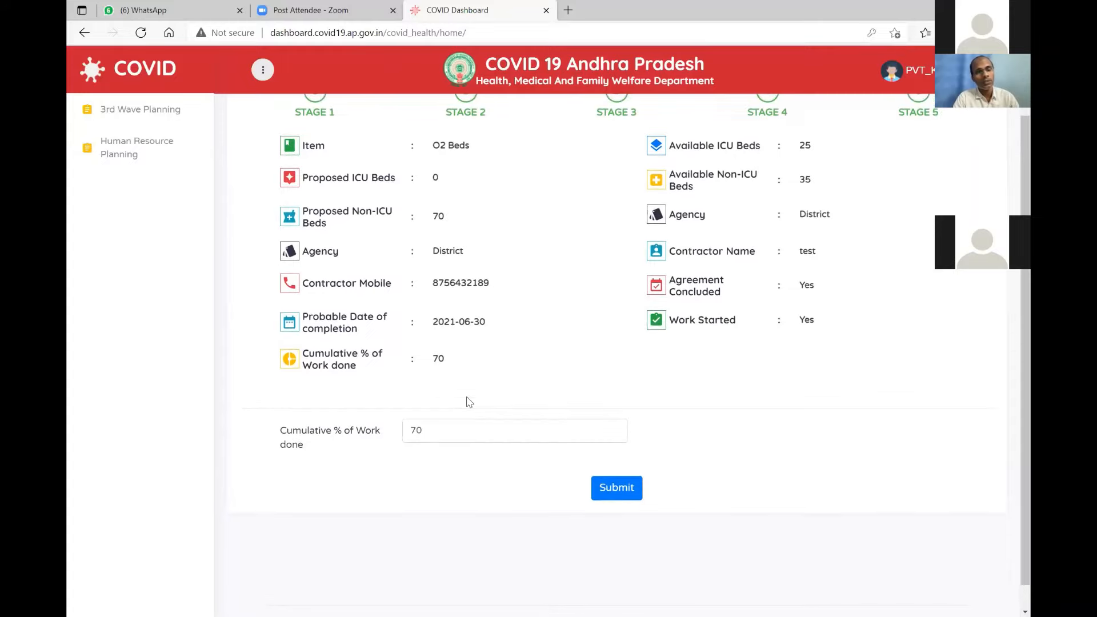
pyautogui.scroll(-1, 467, 398)
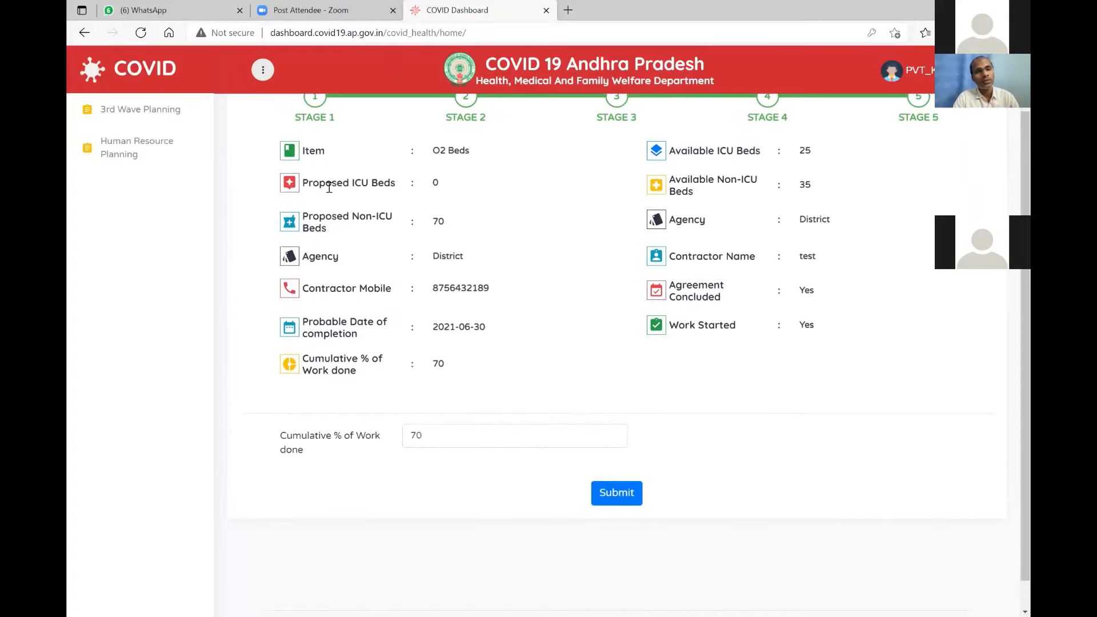
pyautogui.scroll(3, 337, 194)
pyautogui.scroll(-3, 345, 206)
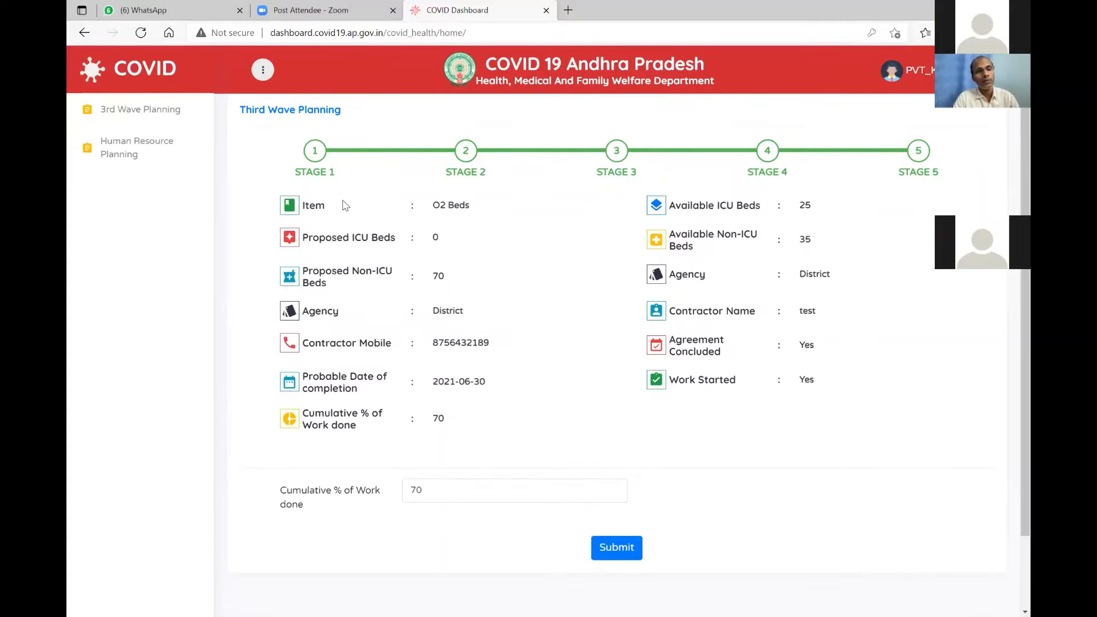
pyautogui.click(172, 109)
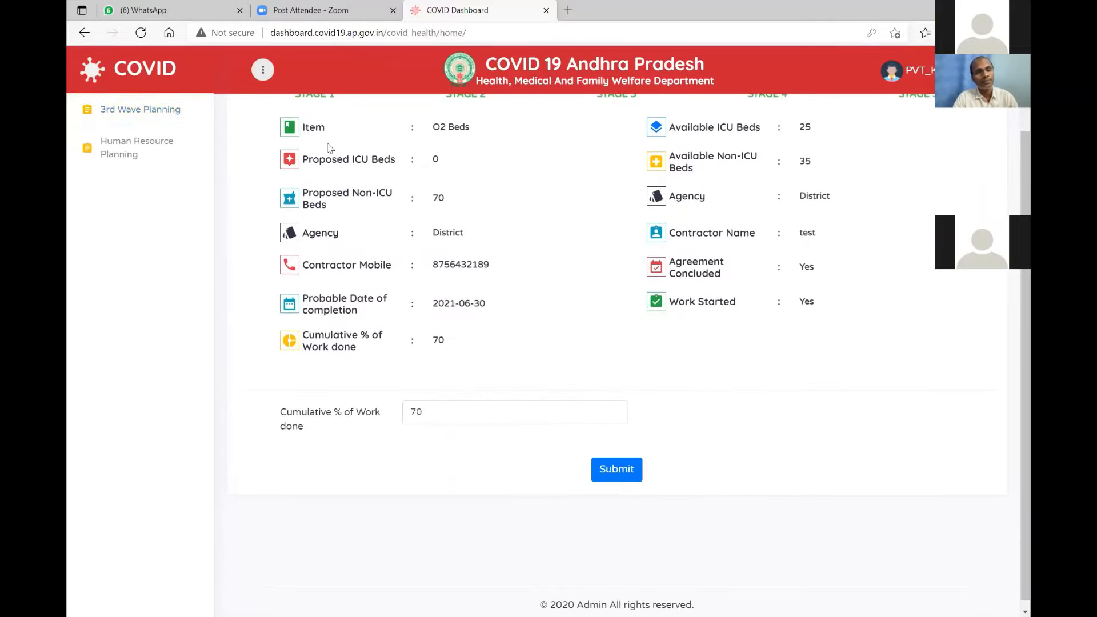
pyautogui.click(452, 409)
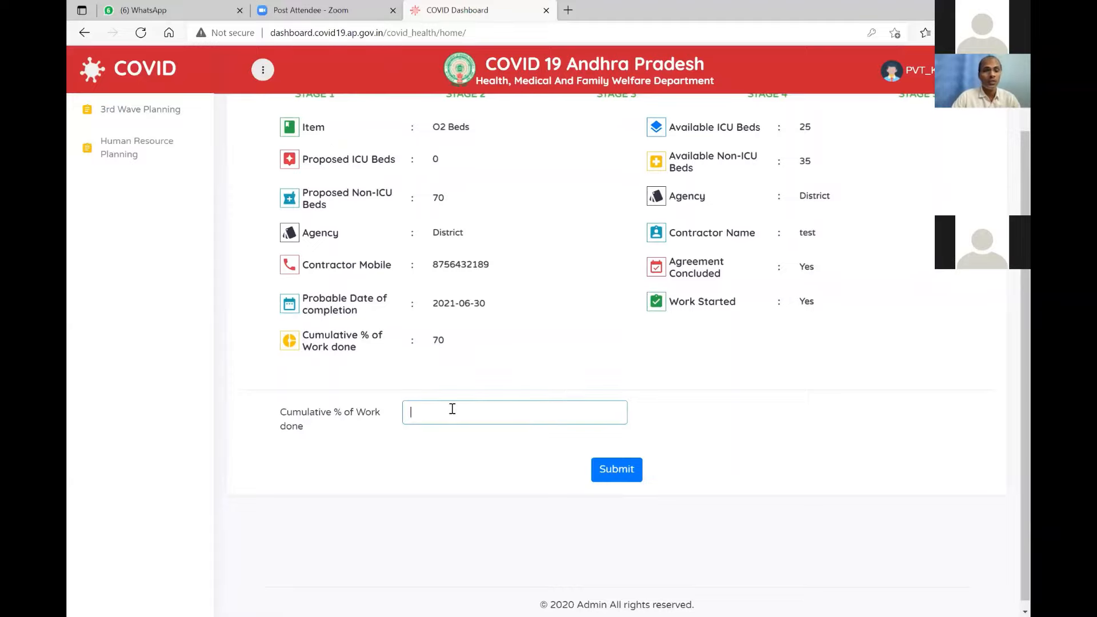
pyautogui.write('10')
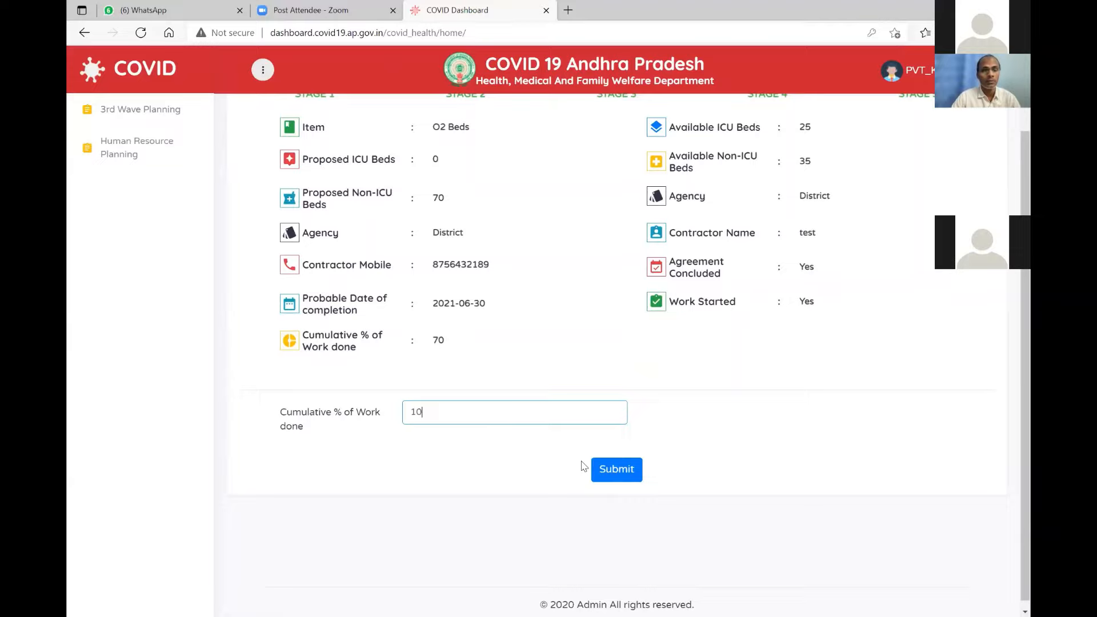
pyautogui.write('0')
pyautogui.click(600, 469)
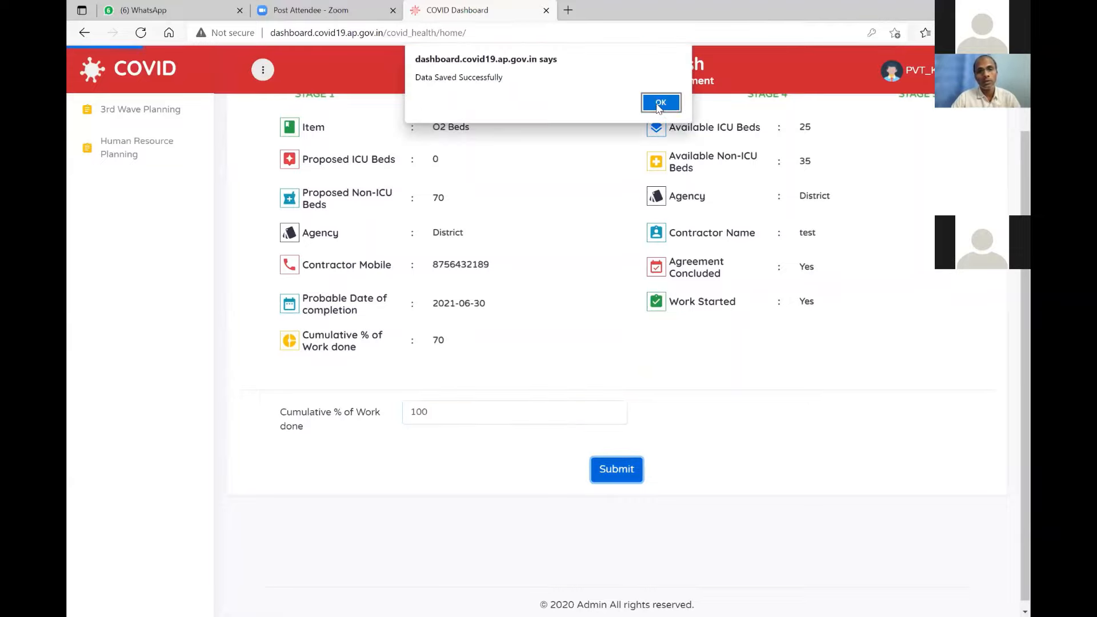
pyautogui.click(659, 104)
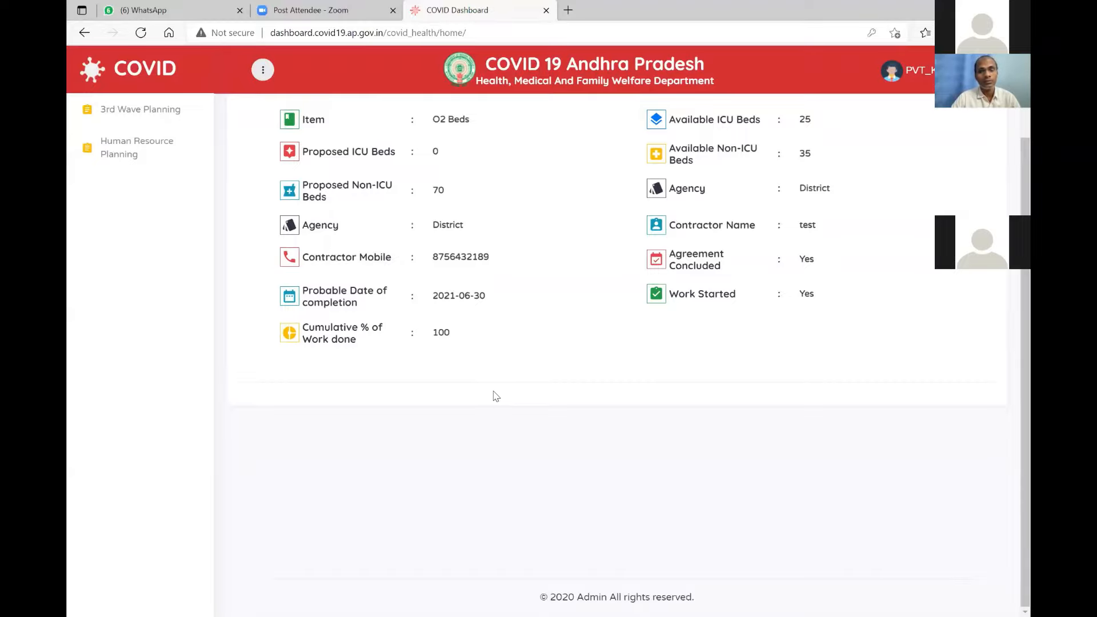
pyautogui.scroll(1, 501, 370)
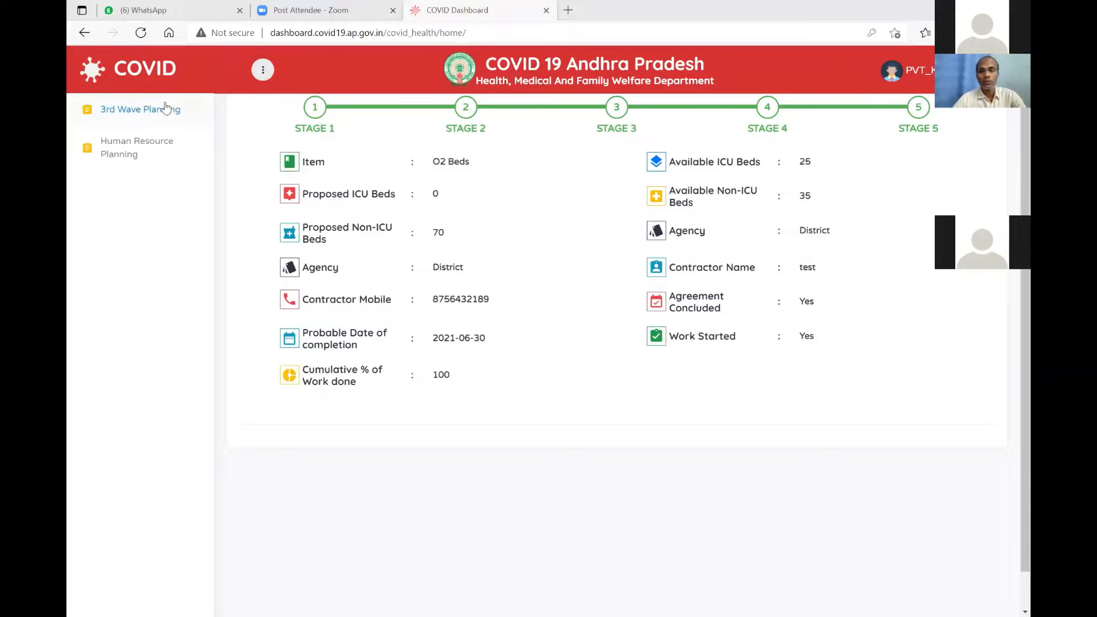
# In 3rd Wave Planning, choose LMO Tanks, showing Stage 1 with 0 available and 0 proposed.
pyautogui.click(166, 109)
pyautogui.click(410, 116)
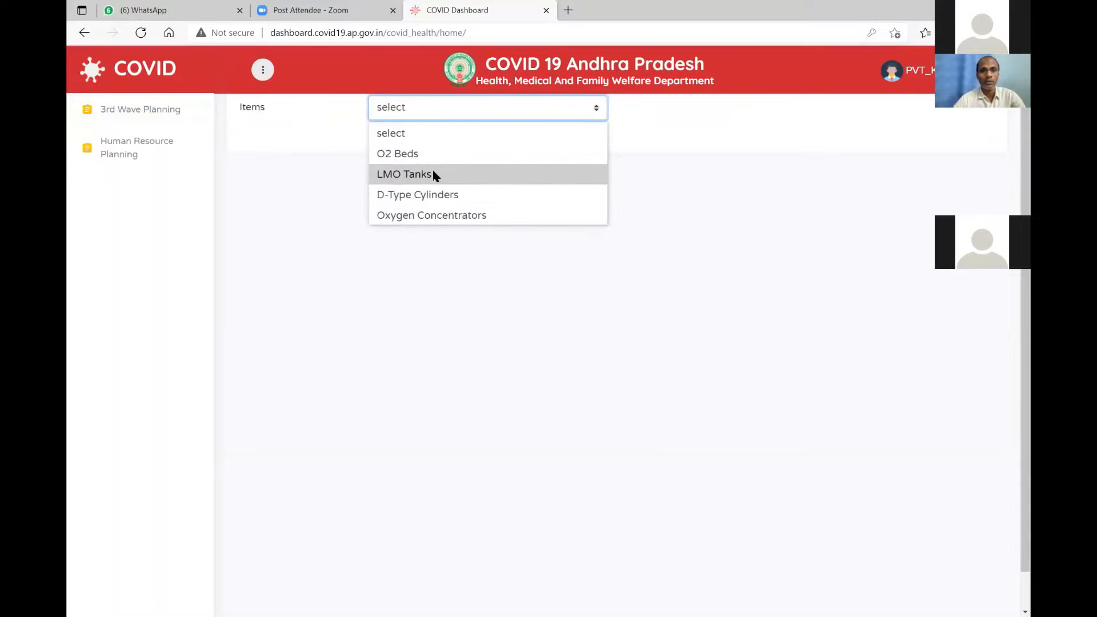
pyautogui.click(434, 175)
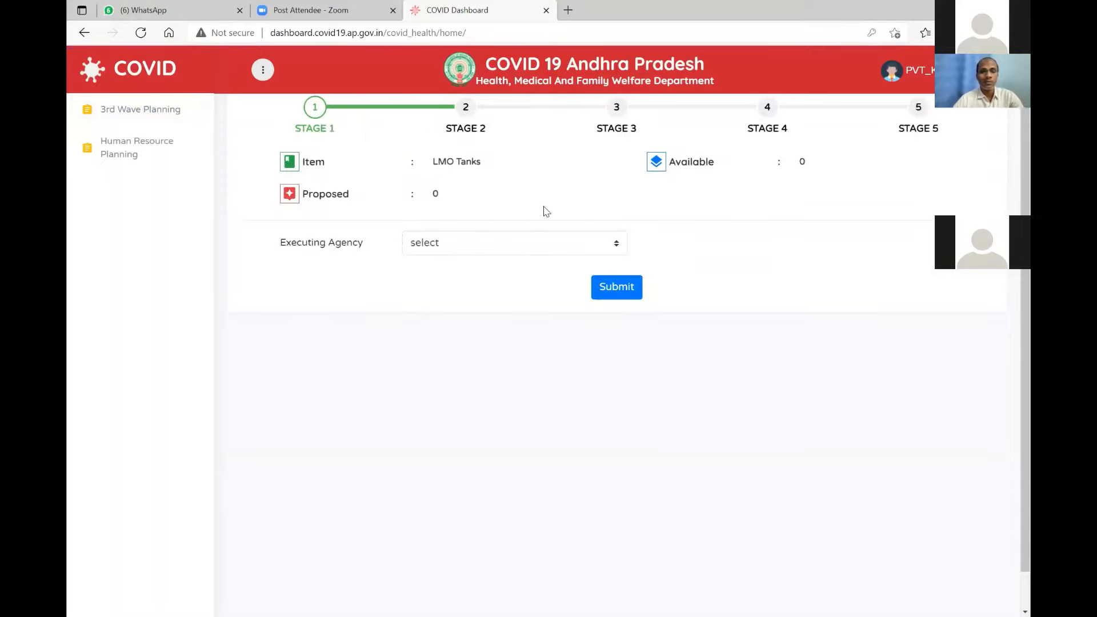
pyautogui.scroll(1, 547, 212)
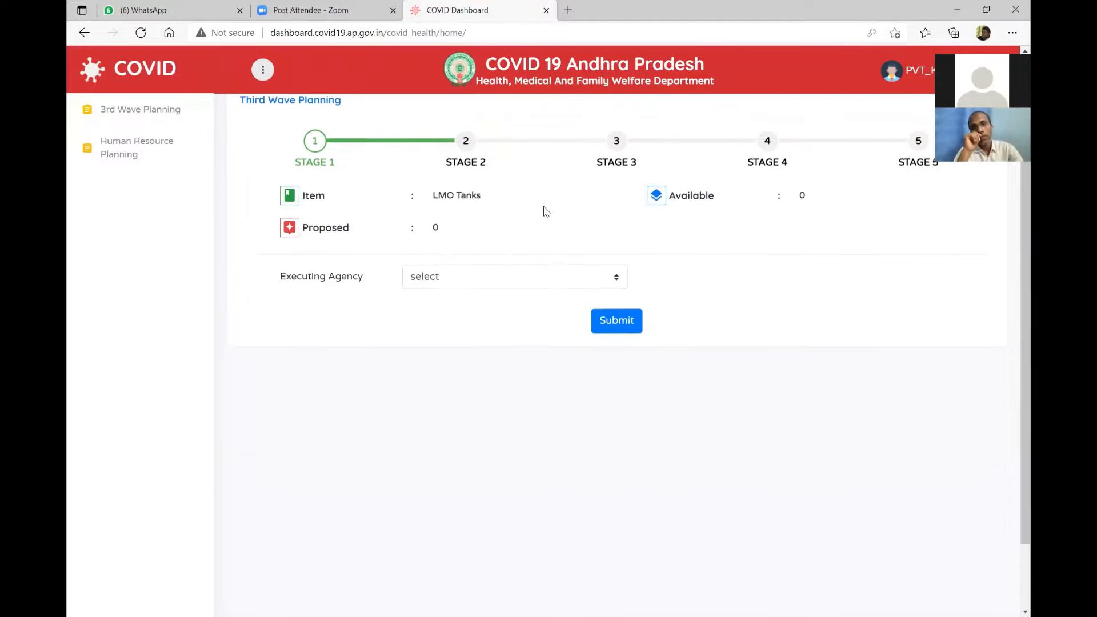
pyautogui.scroll(-1, 547, 212)
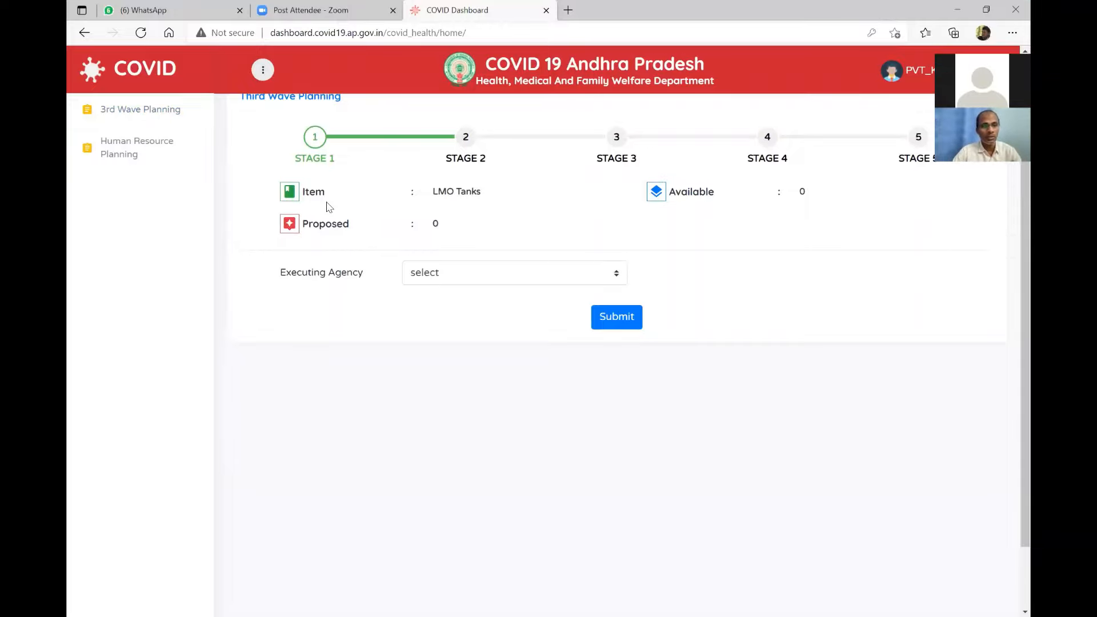
pyautogui.scroll(1, 329, 207)
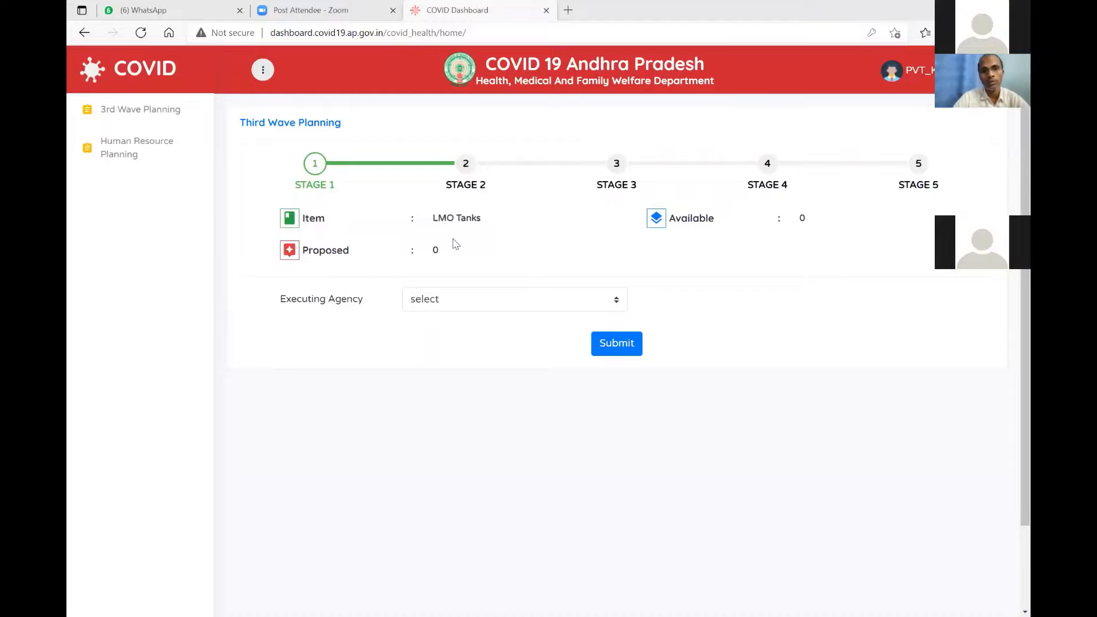
# In 3rd Wave Planning, choose D-Type Cylinders (120 available, 100 proposed) and open the Executing Agency list.
pyautogui.click(161, 116)
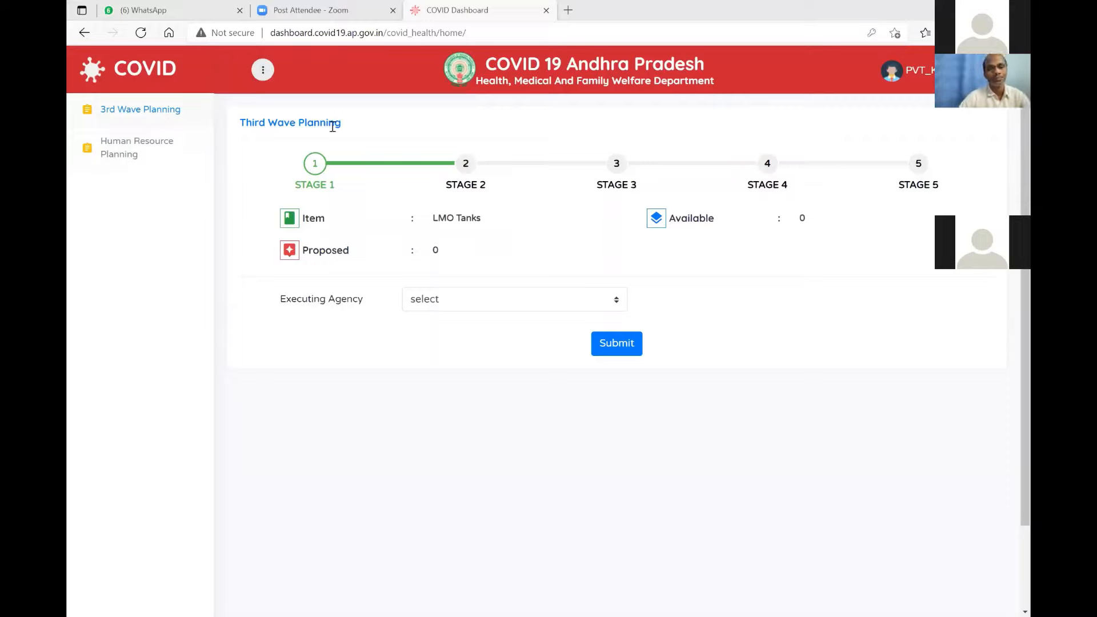
pyautogui.click(421, 171)
pyautogui.click(411, 255)
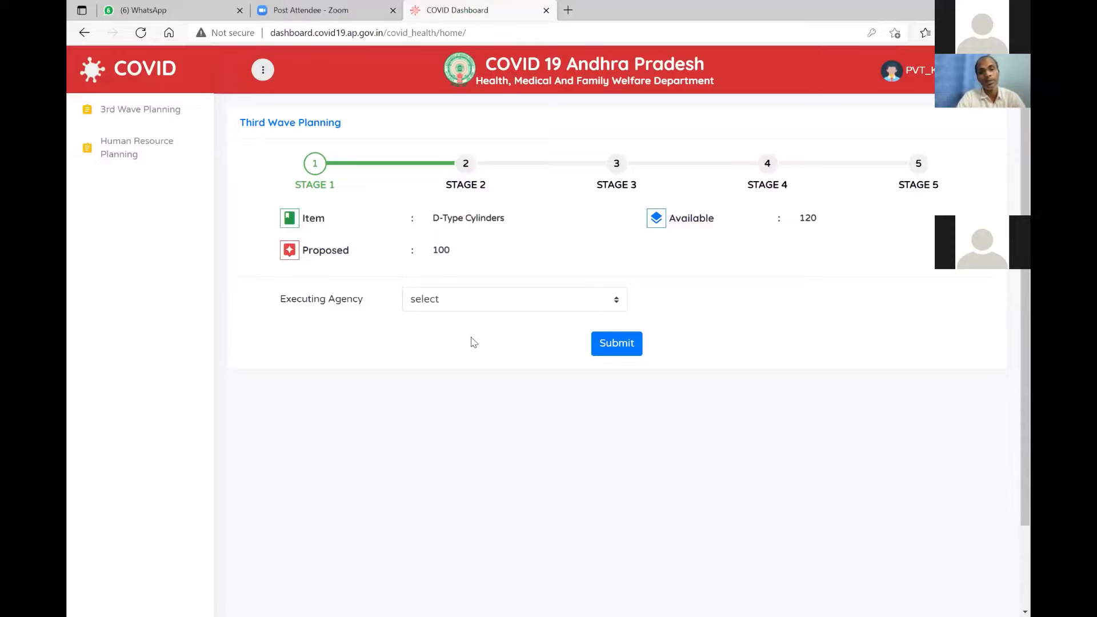
pyautogui.click(473, 301)
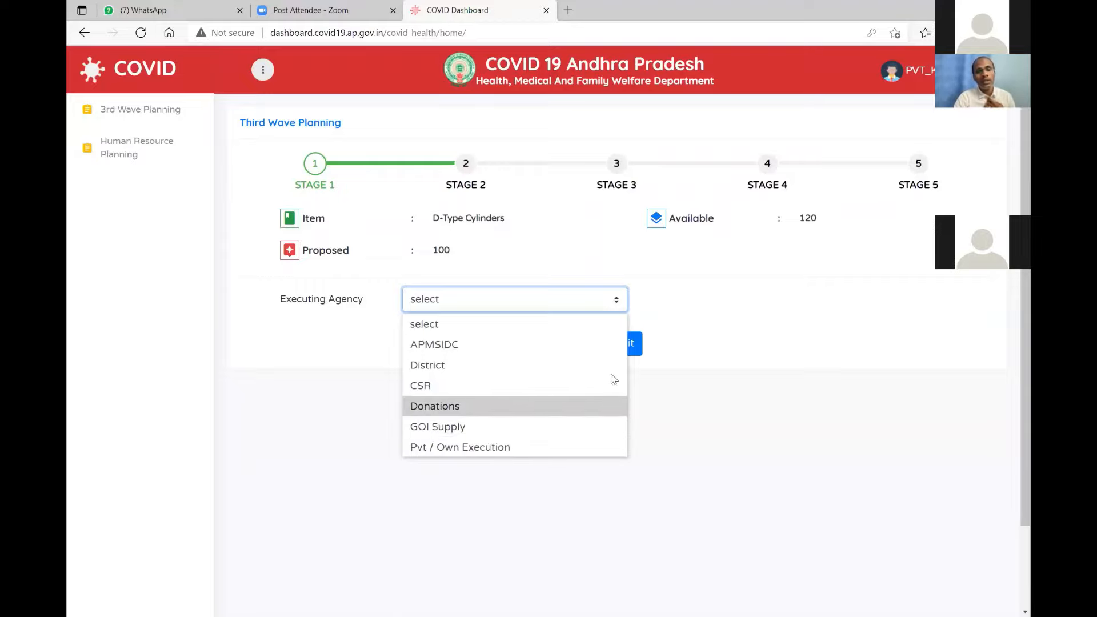
# Save CSR as the D-Type Cylinders executing agency and submit Stage 1.
pyautogui.click(544, 392)
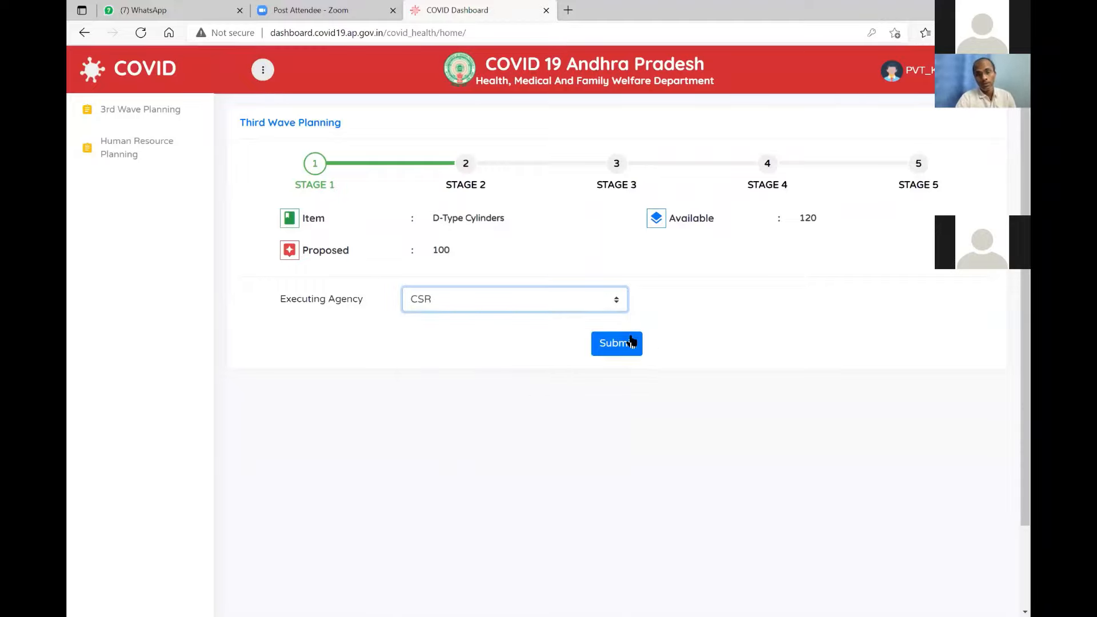
pyautogui.click(584, 301)
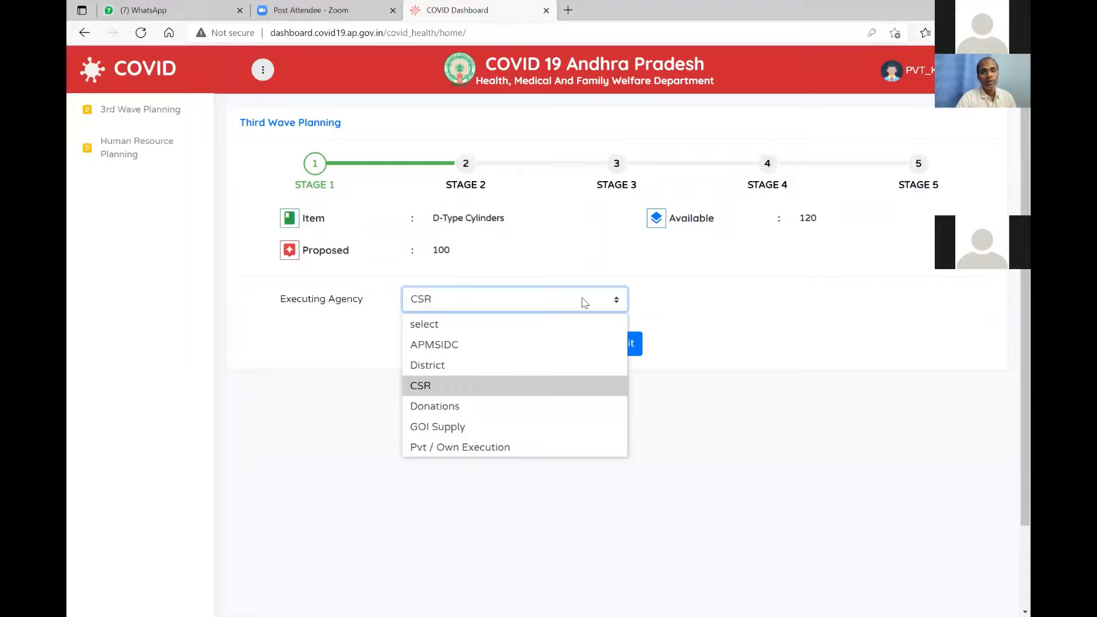
pyautogui.click(488, 393)
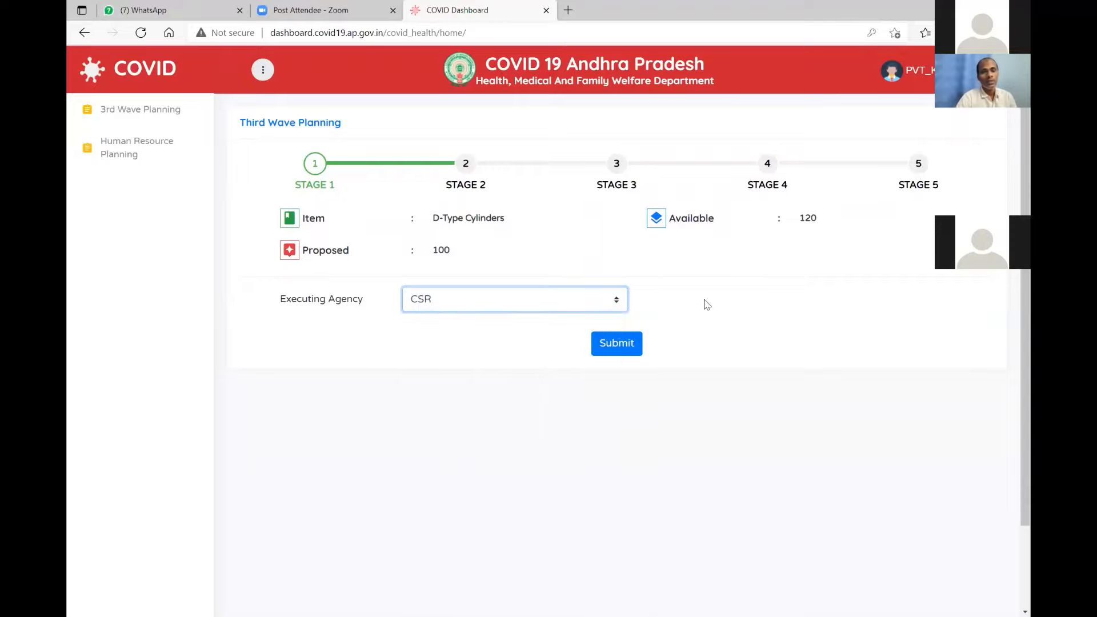
pyautogui.click(618, 354)
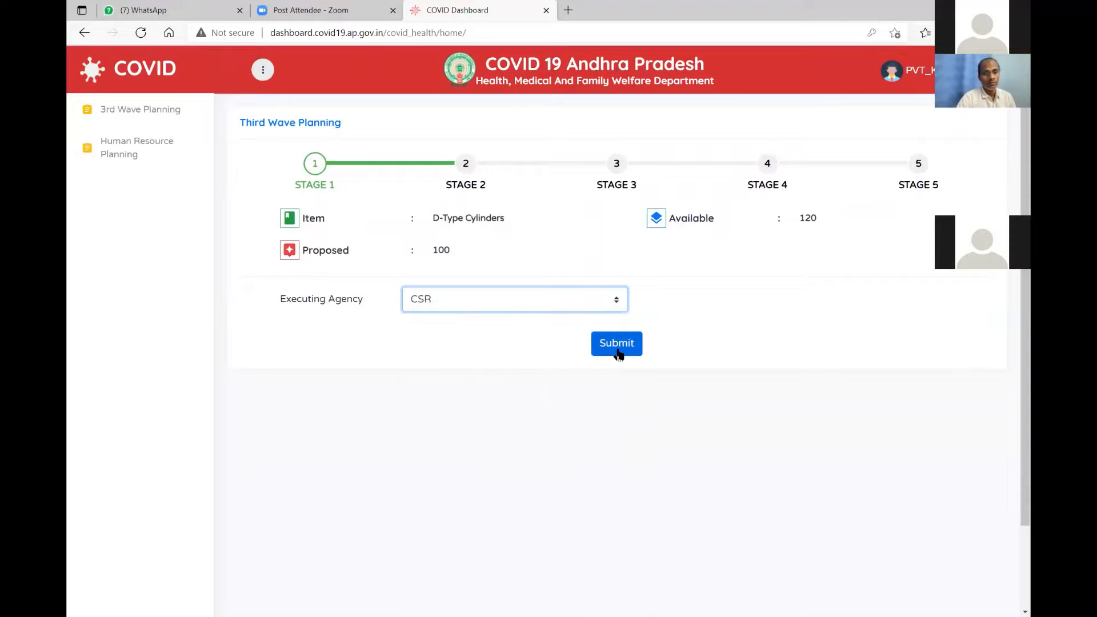
pyautogui.click(618, 354)
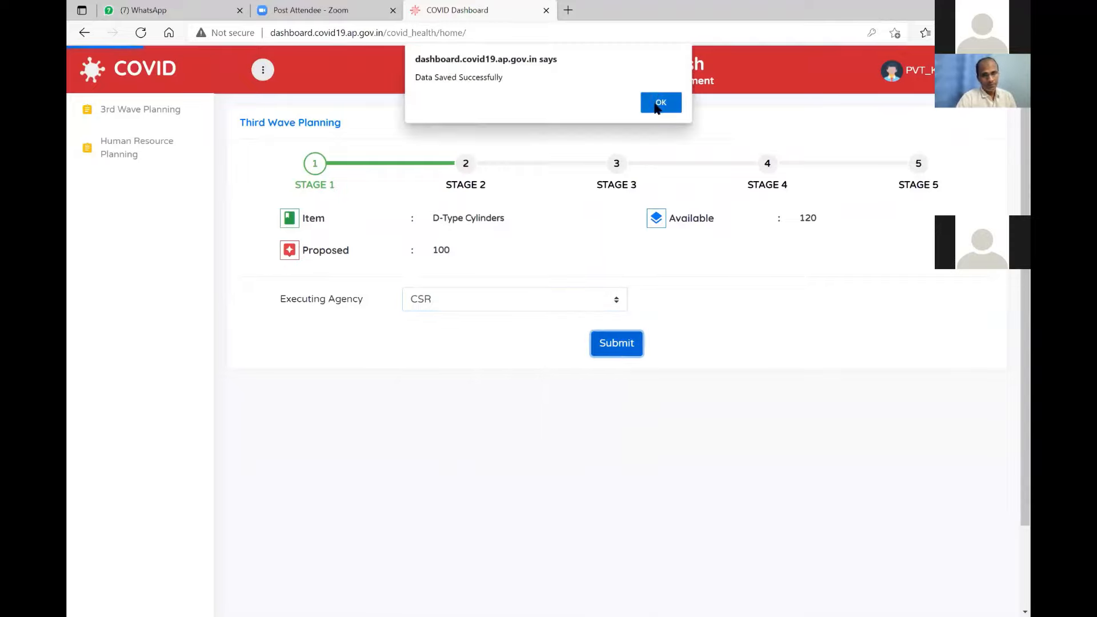
pyautogui.click(657, 109)
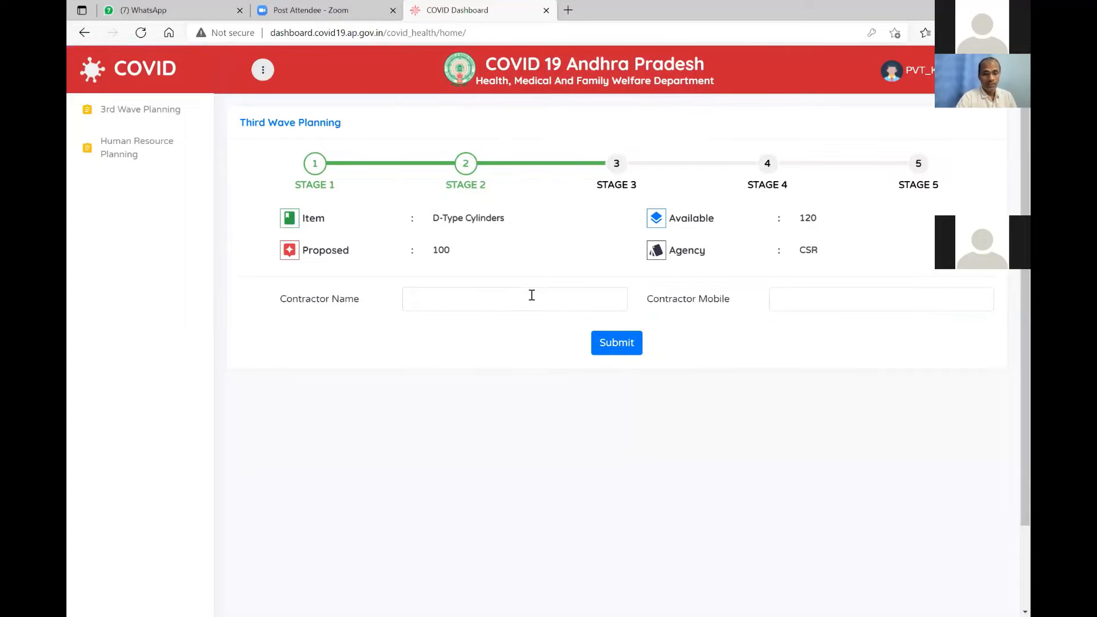
# Save contractor name 'test' and the contractor's mobile number for D-Type Cylinders.
pyautogui.click(507, 297)
pyautogui.write('test')
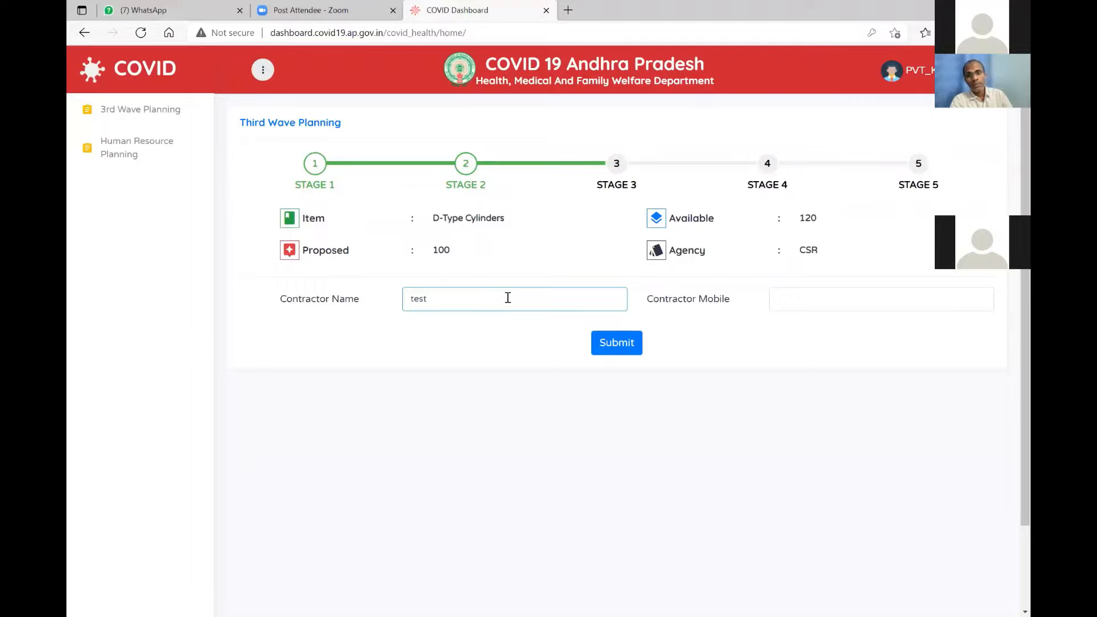
pyautogui.press('Tab')
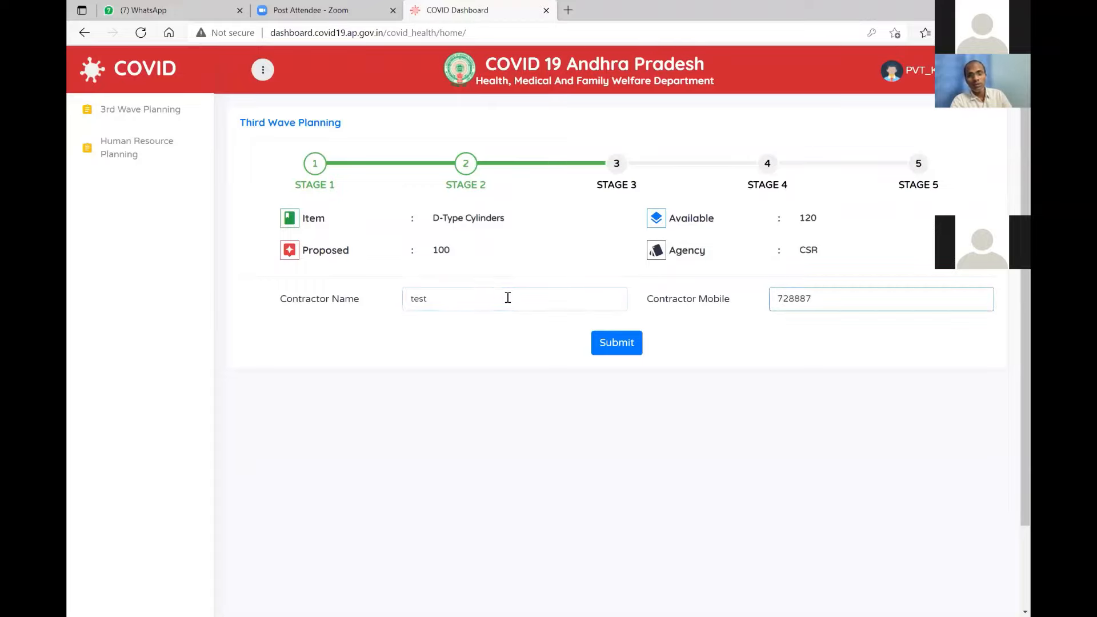
pyautogui.click(620, 344)
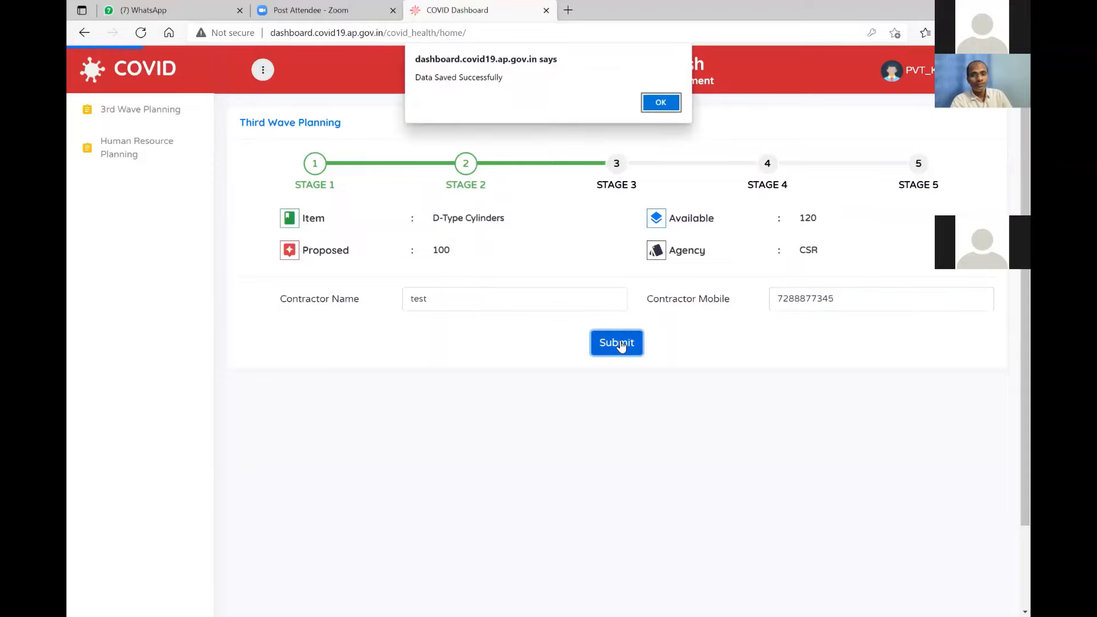
pyautogui.press('Return')
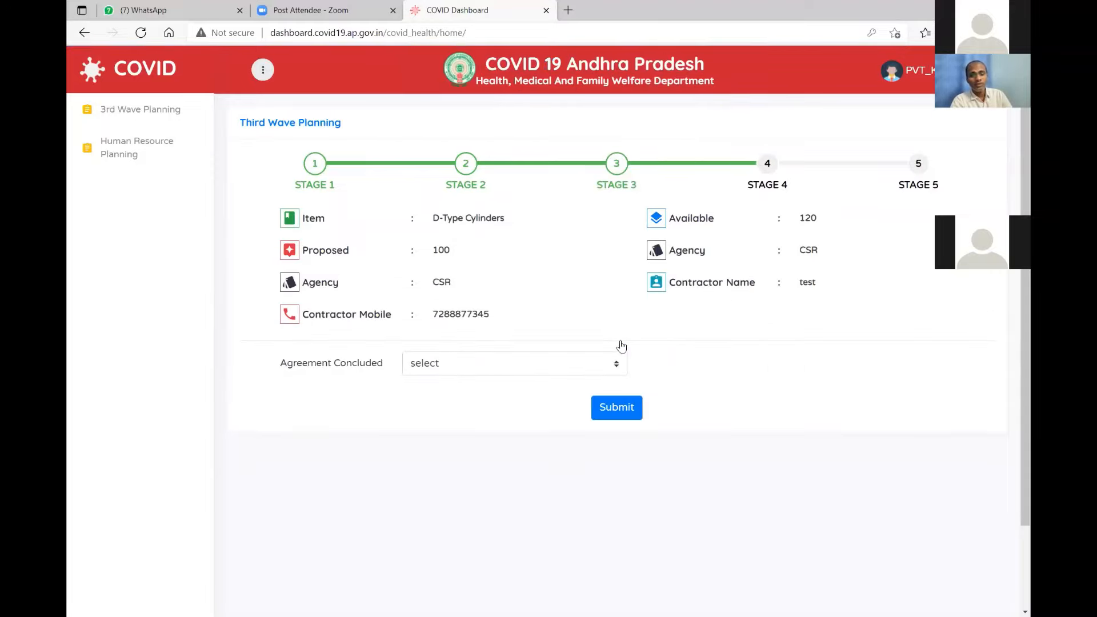
# Save Agreement Concluded as Yes with a probable completion date of 2021-07-01.
pyautogui.click(619, 358)
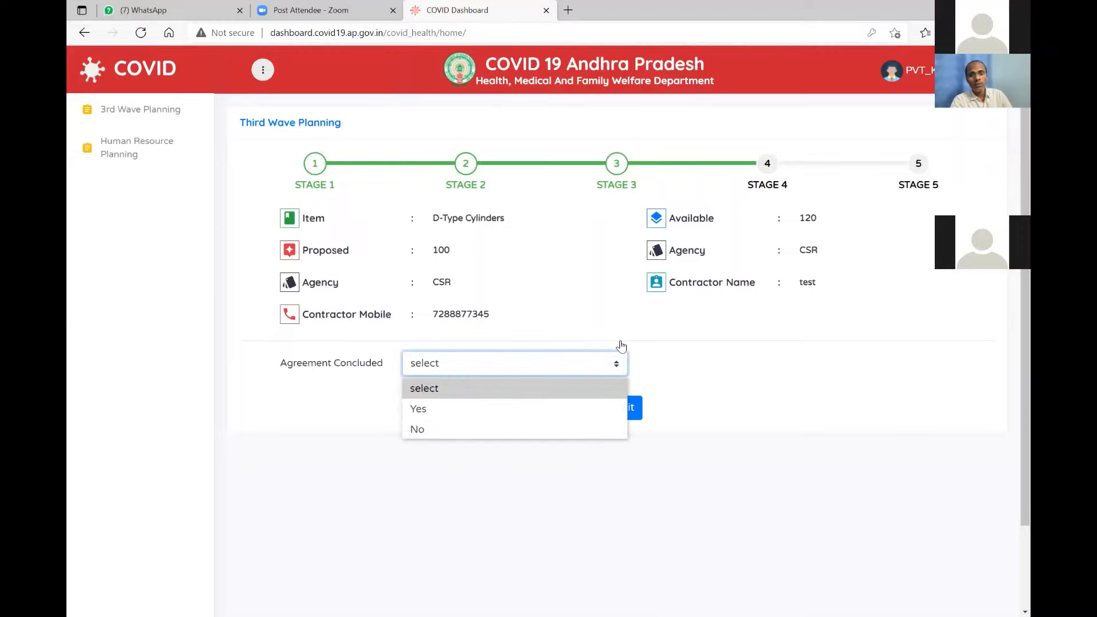
pyautogui.press('Down')
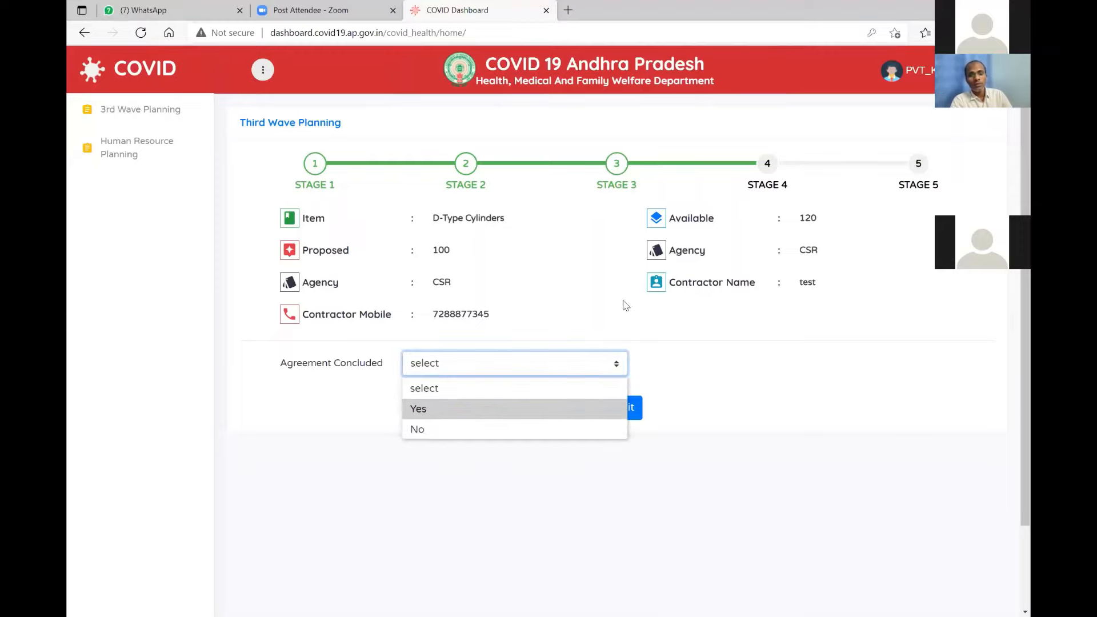
pyautogui.press('Return')
pyautogui.click(800, 363)
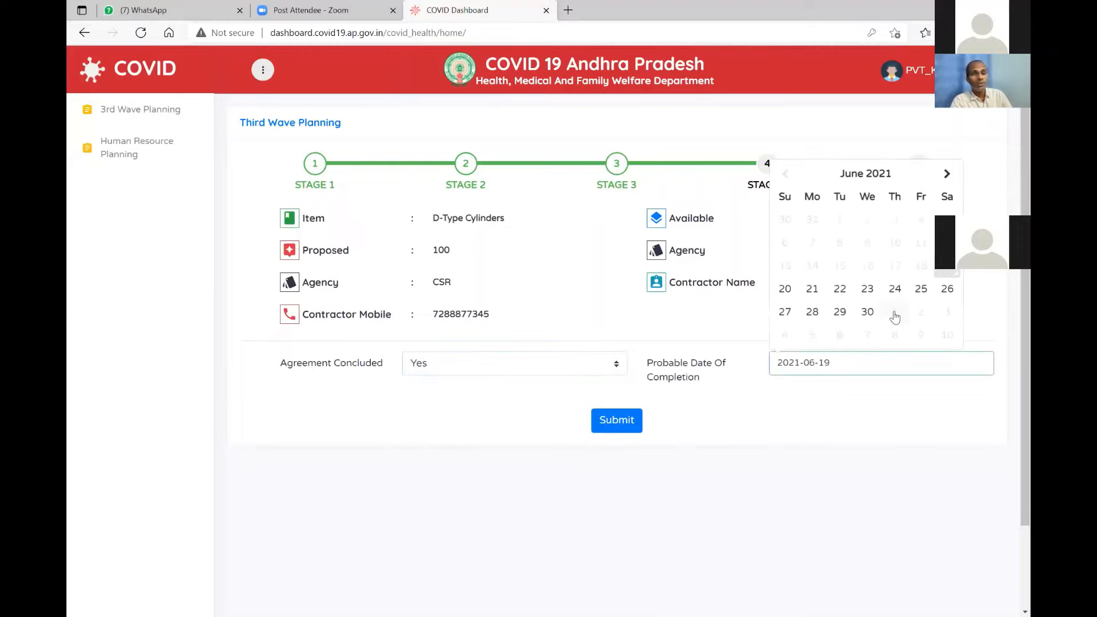
pyautogui.click(895, 313)
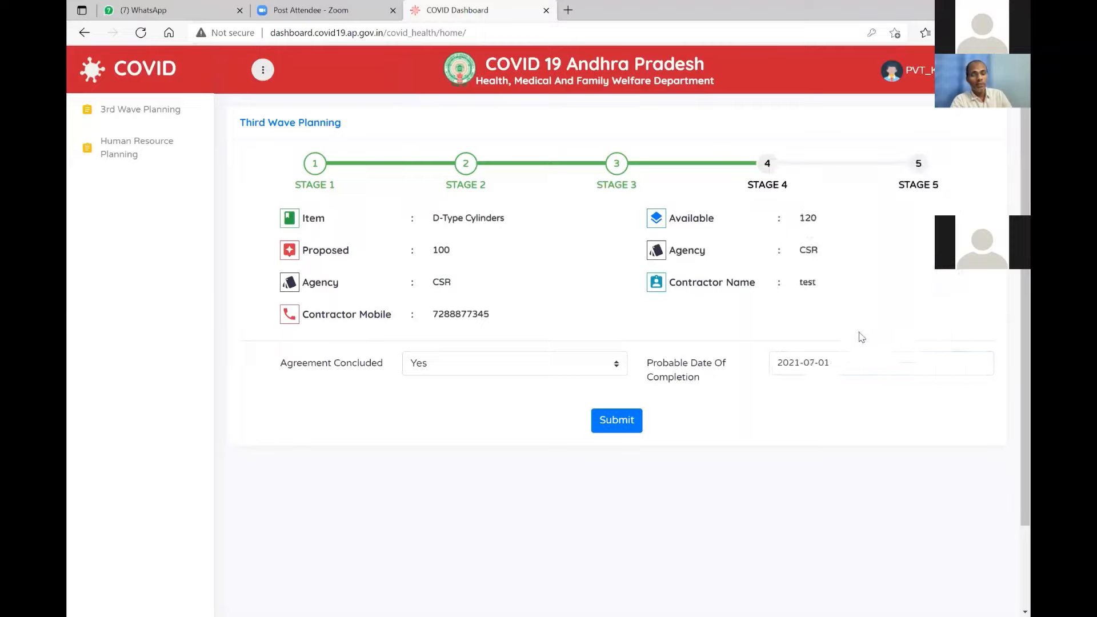
pyautogui.click(621, 422)
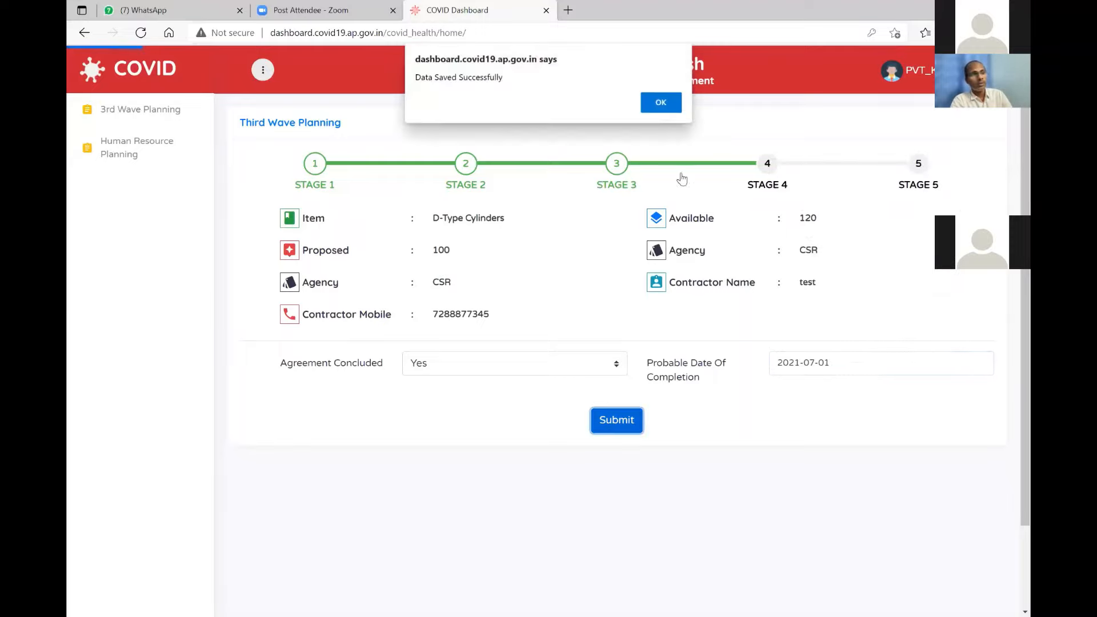
pyautogui.click(661, 103)
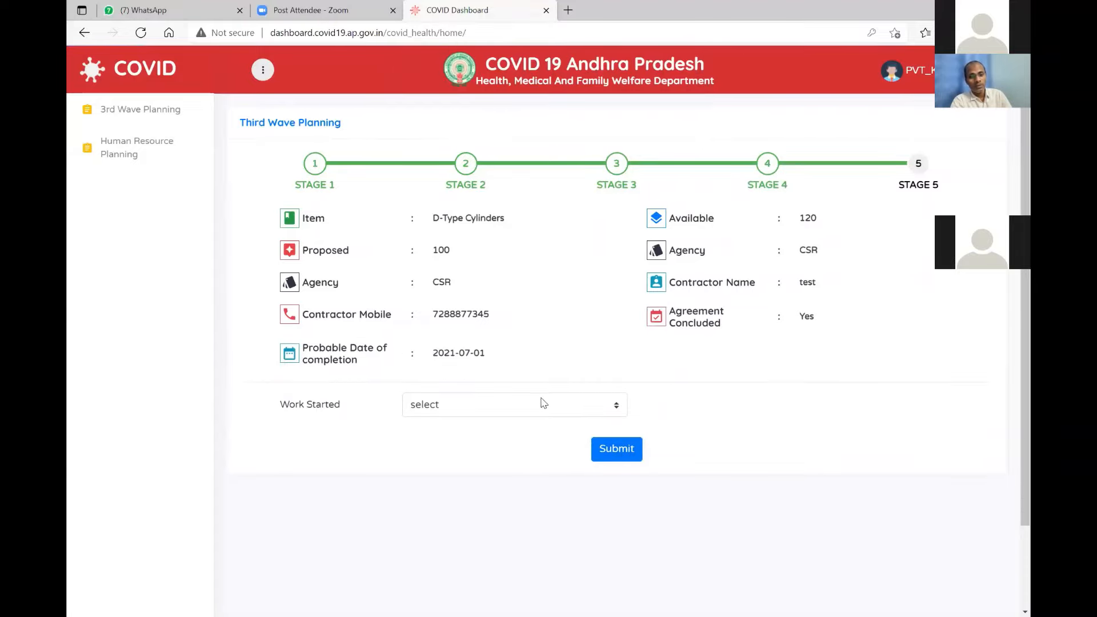
# Mark the D-Type Cylinders work as started and save a cumulative target achieved of 20.
pyautogui.scroll(-1, 540, 399)
pyautogui.click(528, 375)
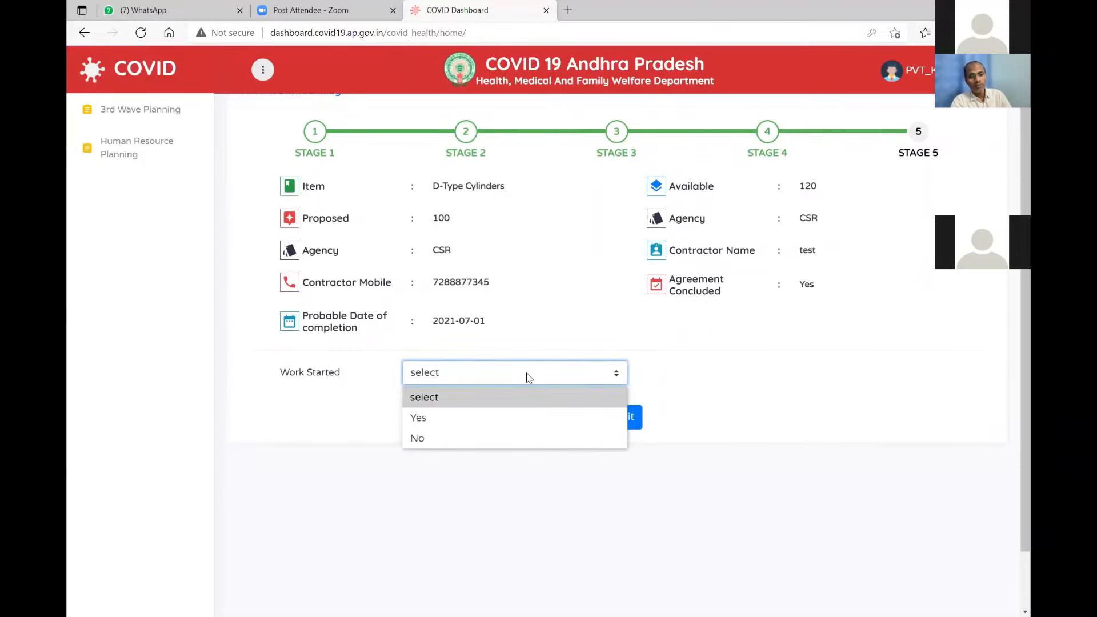
pyautogui.click(479, 423)
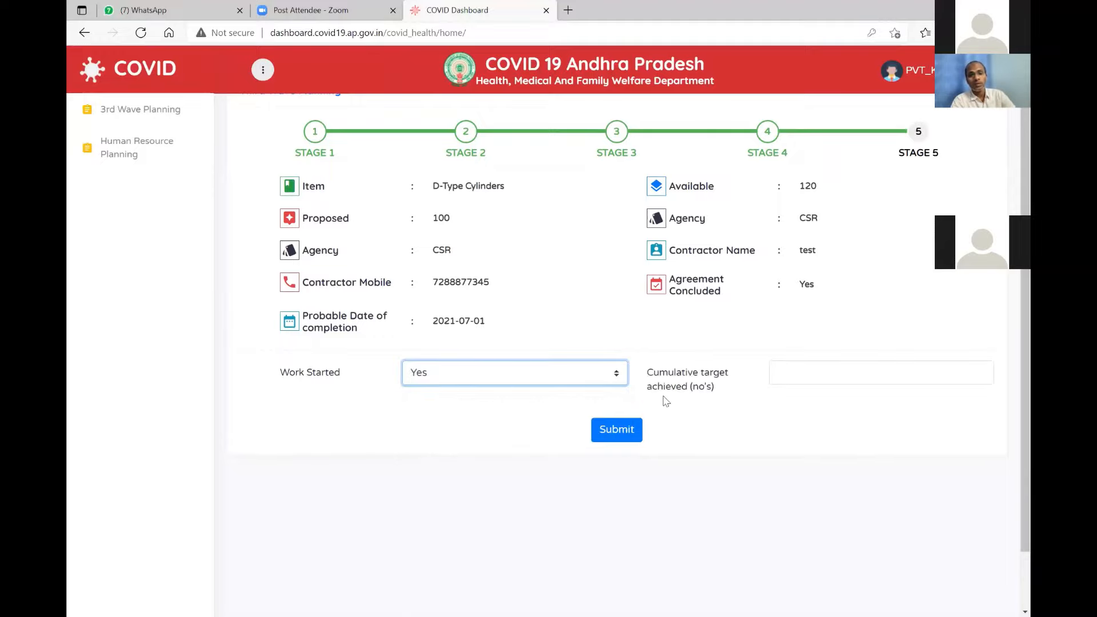
pyautogui.click(802, 373)
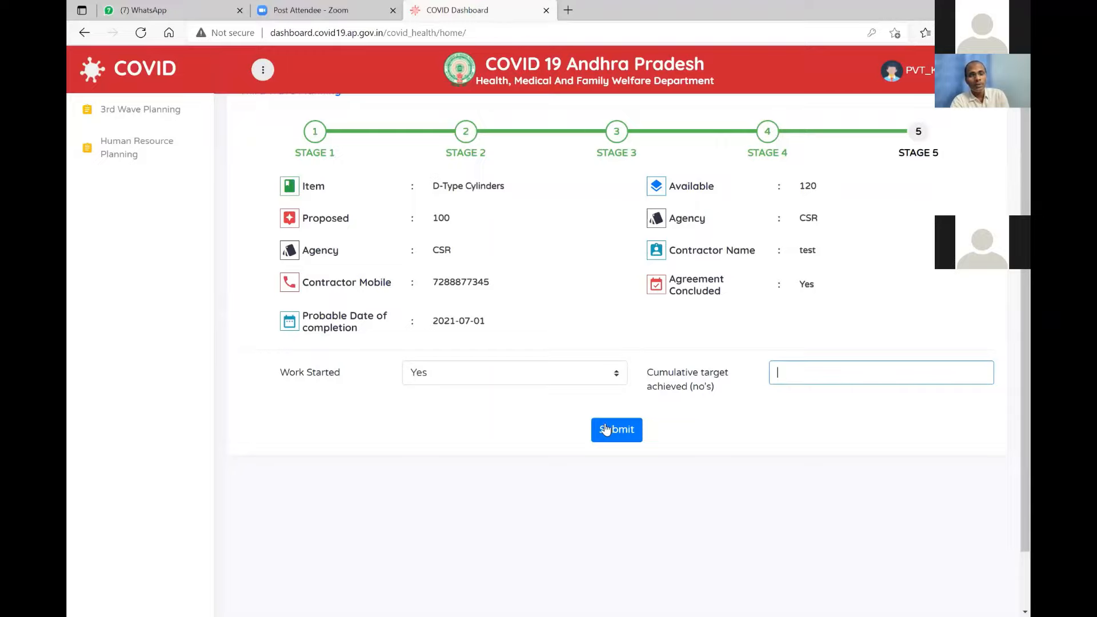
pyautogui.write('20')
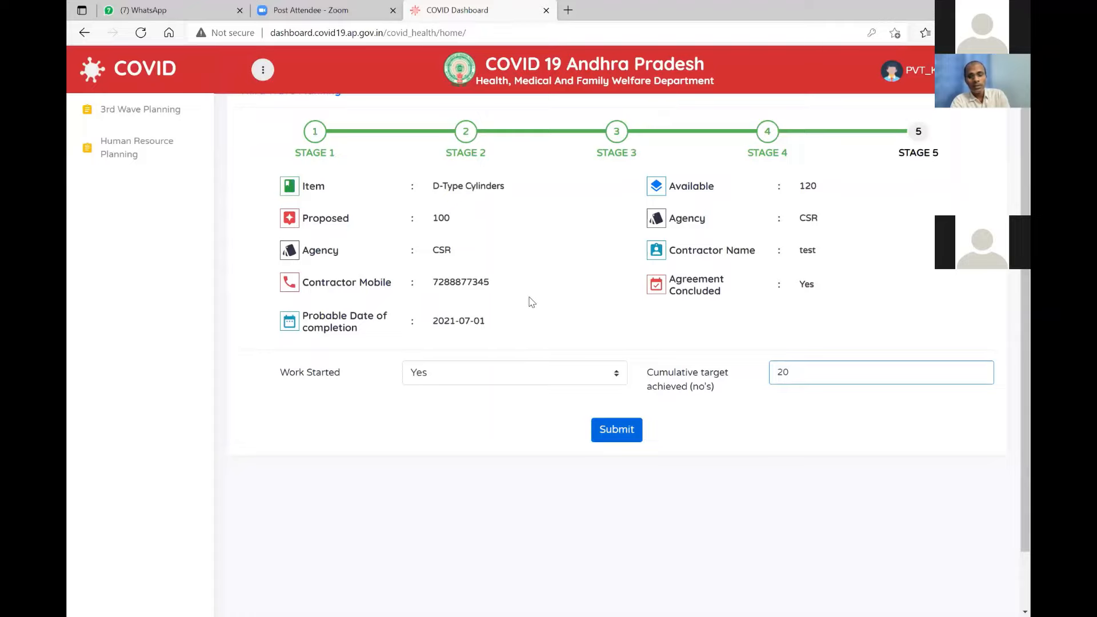
pyautogui.press('Tab')
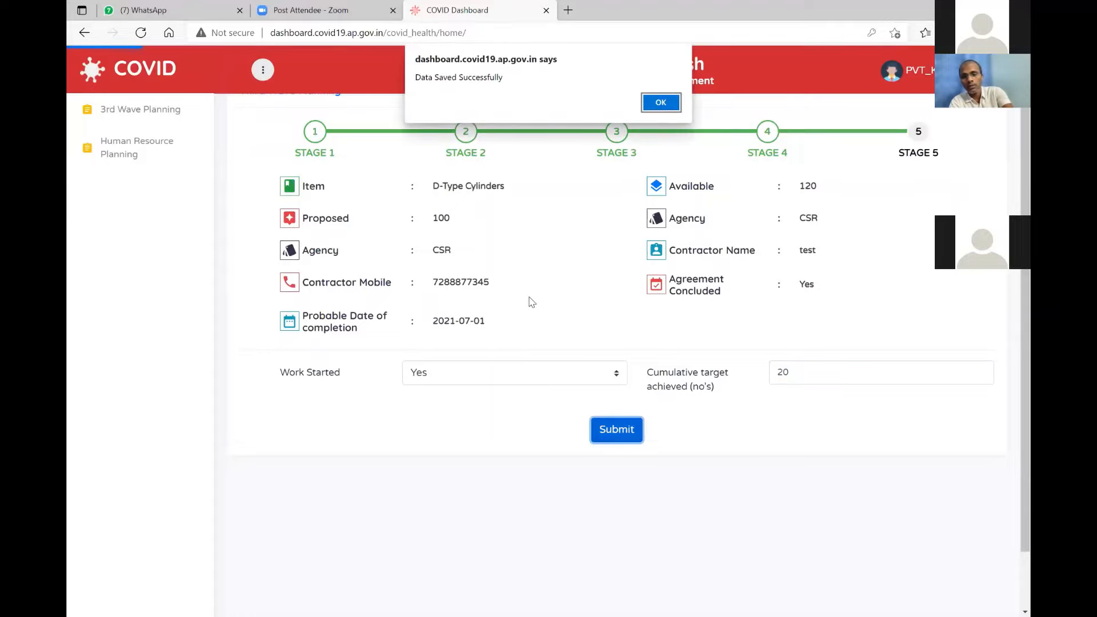
pyautogui.press('Return')
pyautogui.scroll(-1, 532, 302)
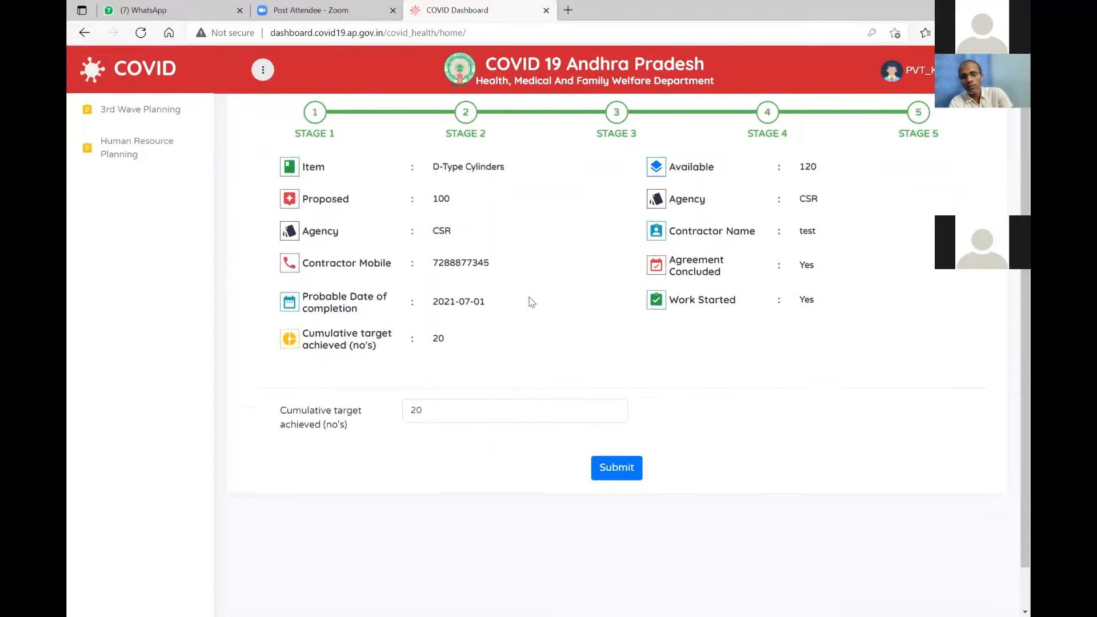
pyautogui.scroll(-1, 531, 302)
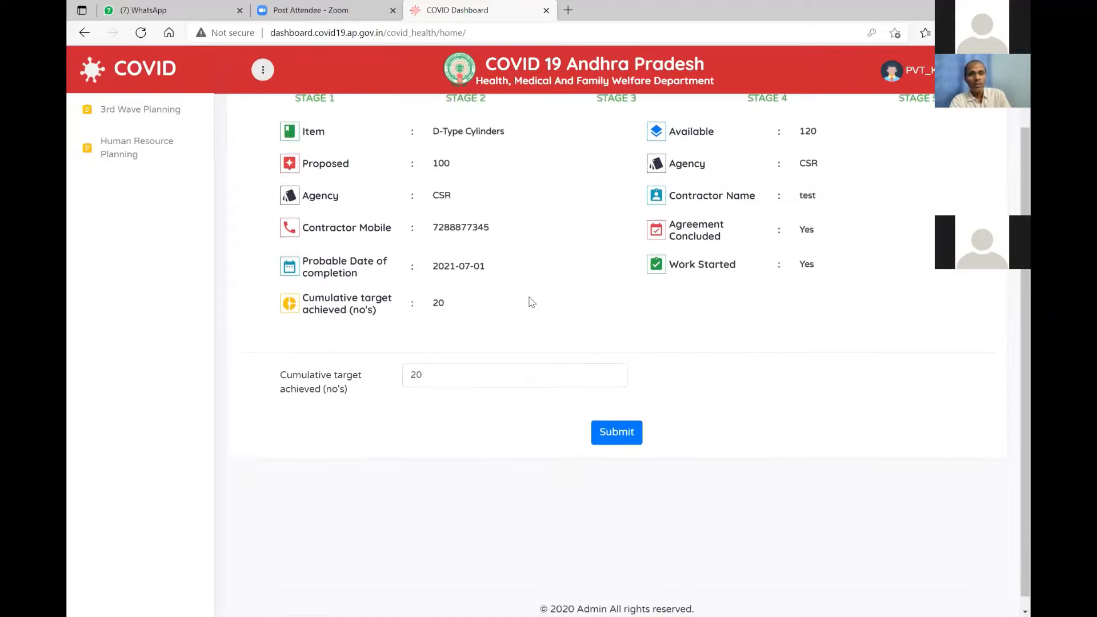
pyautogui.scroll(1, 531, 302)
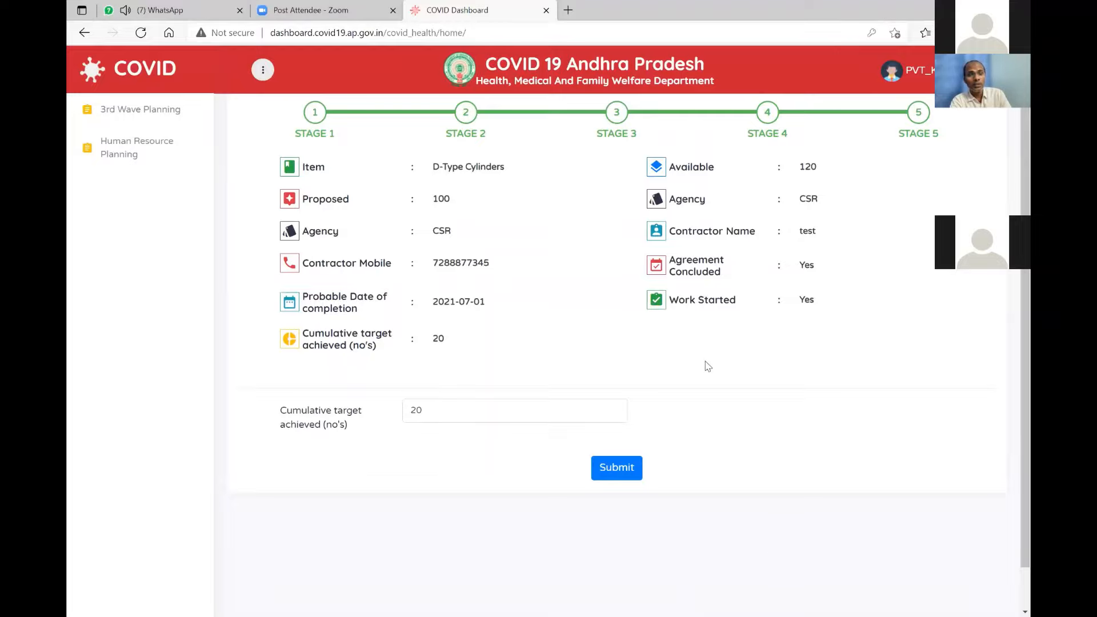
pyautogui.scroll(-1, 707, 366)
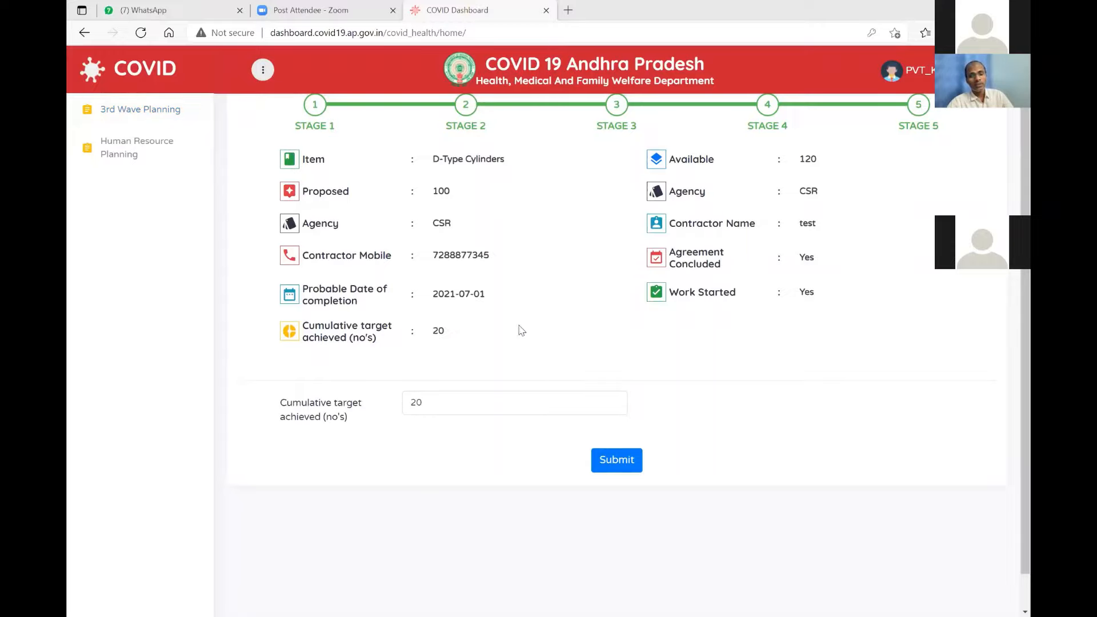
pyautogui.scroll(-1, 565, 344)
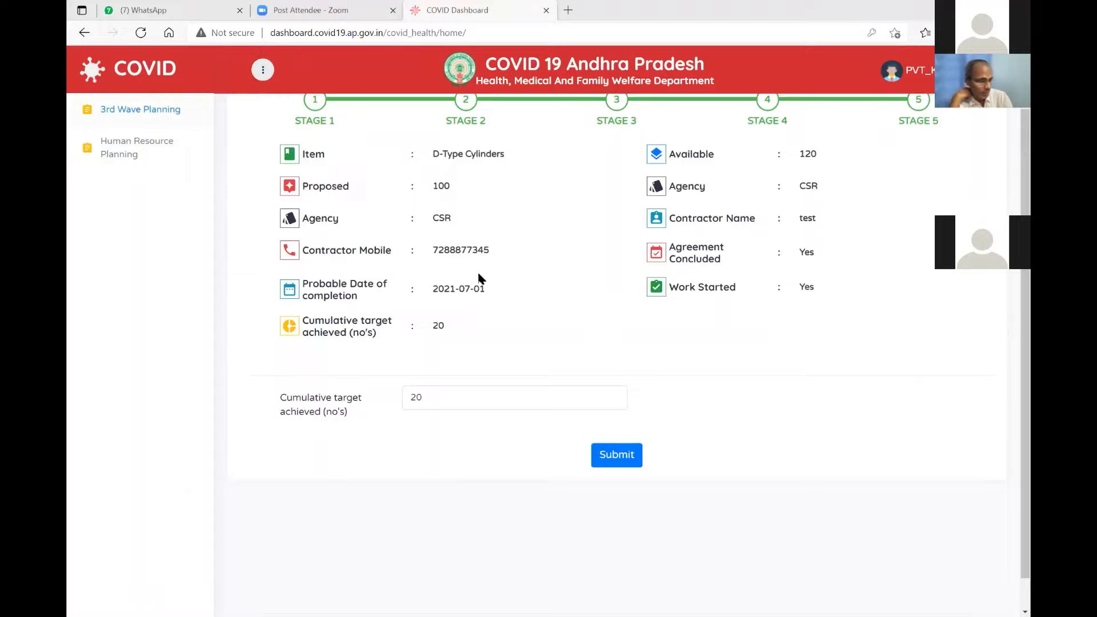
# Choose Oxygen Concentrators in 3rd Wave Planning, set CSR as executing agency, and submit Stage 1.
pyautogui.click(140, 109)
pyautogui.click(487, 101)
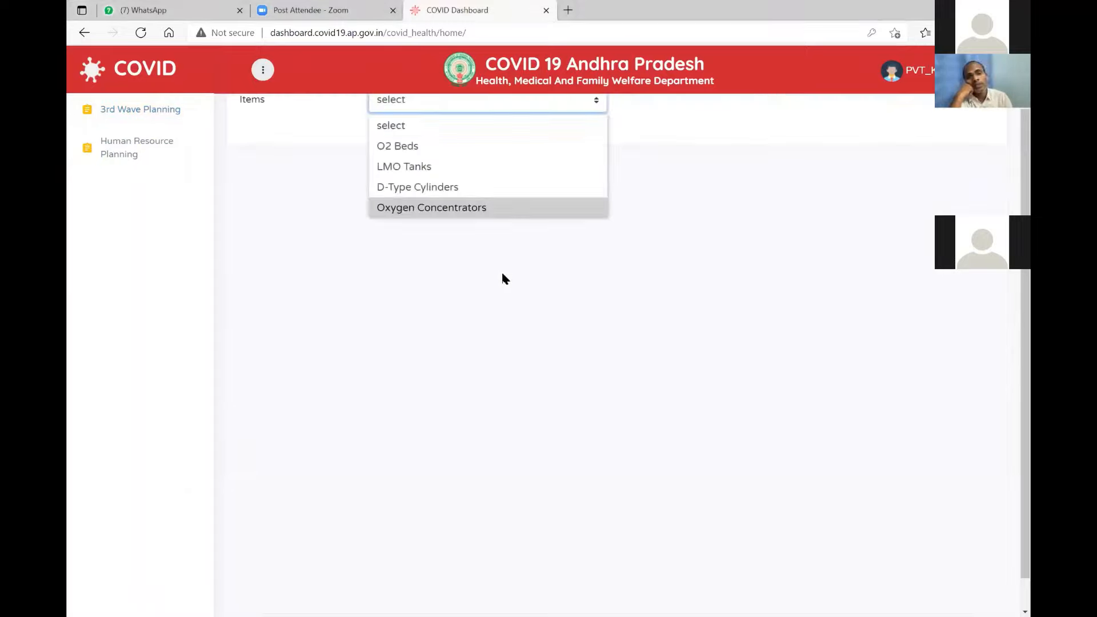
pyautogui.press('Return')
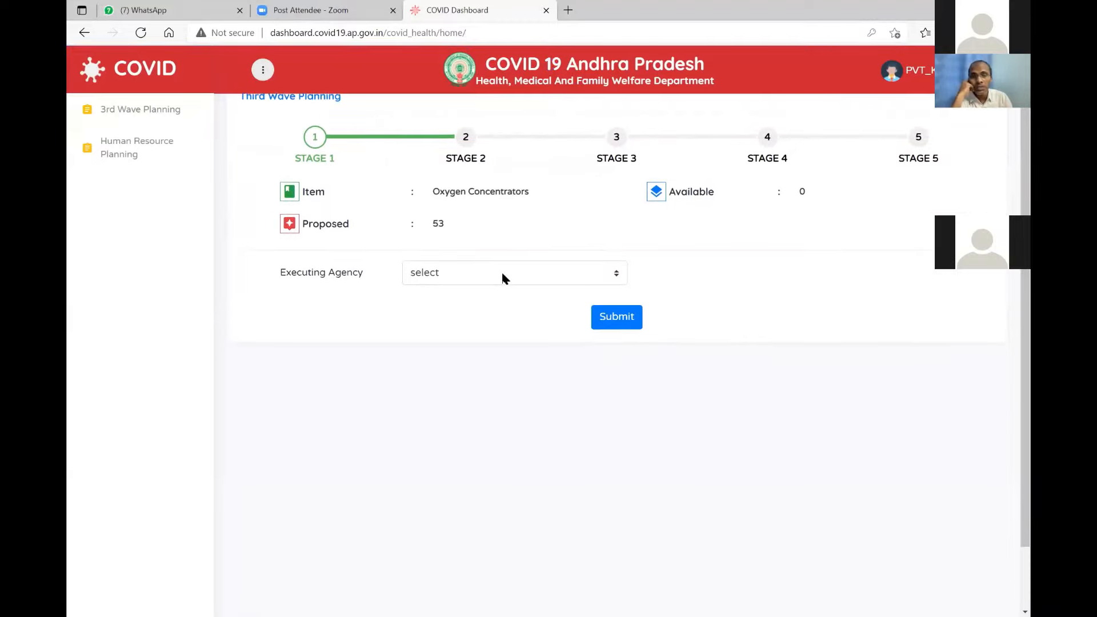
pyautogui.click(502, 273)
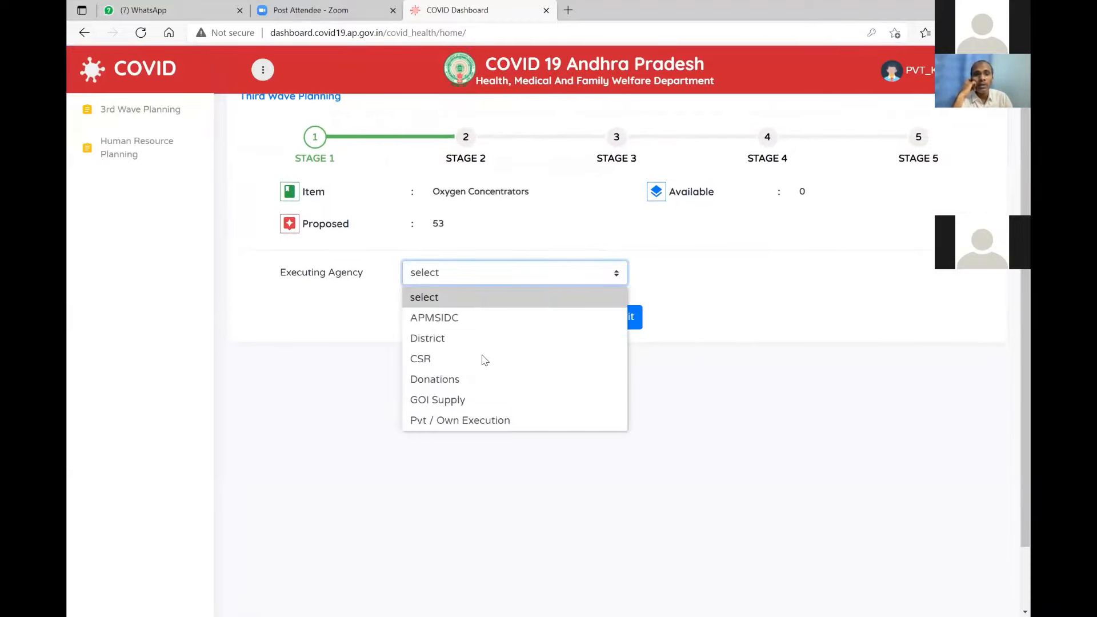
pyautogui.press('Down')
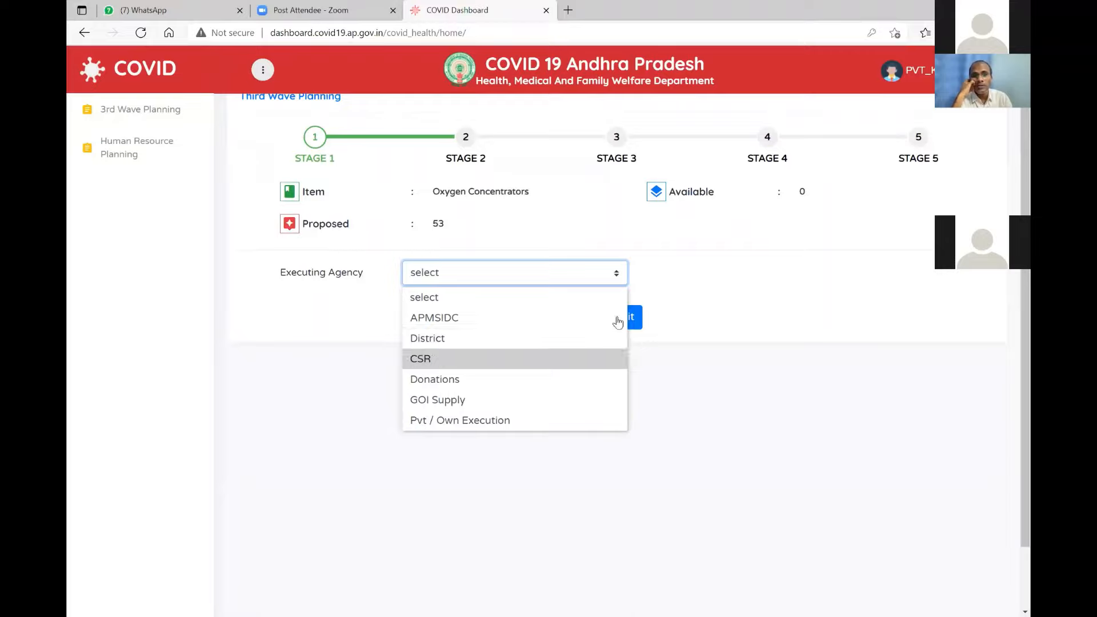
pyautogui.press('Return')
pyautogui.click(616, 321)
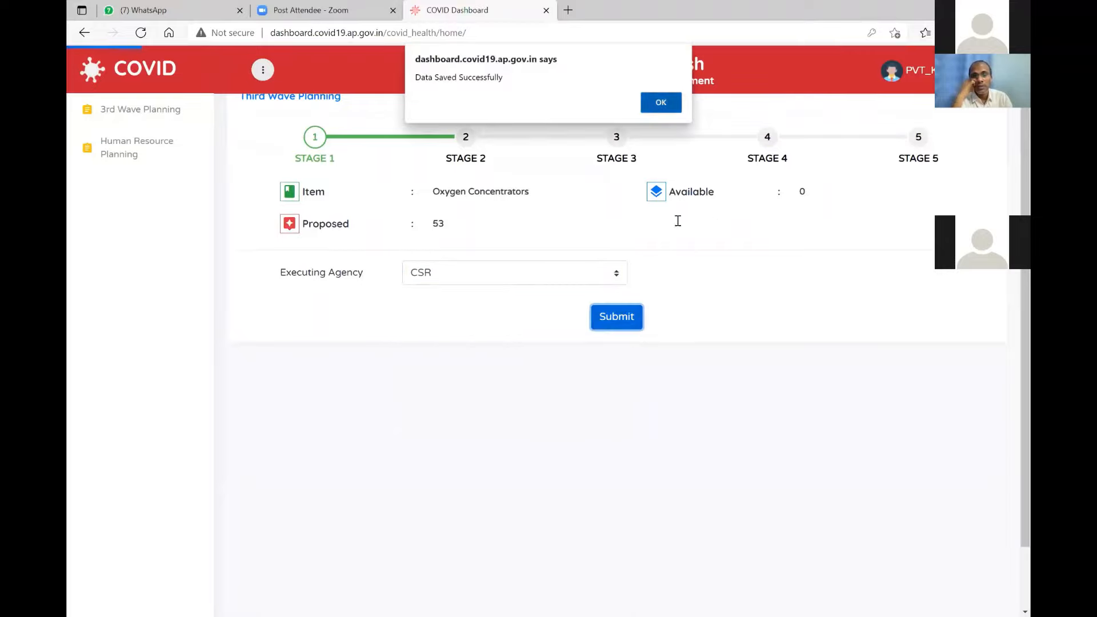
pyautogui.press('Return')
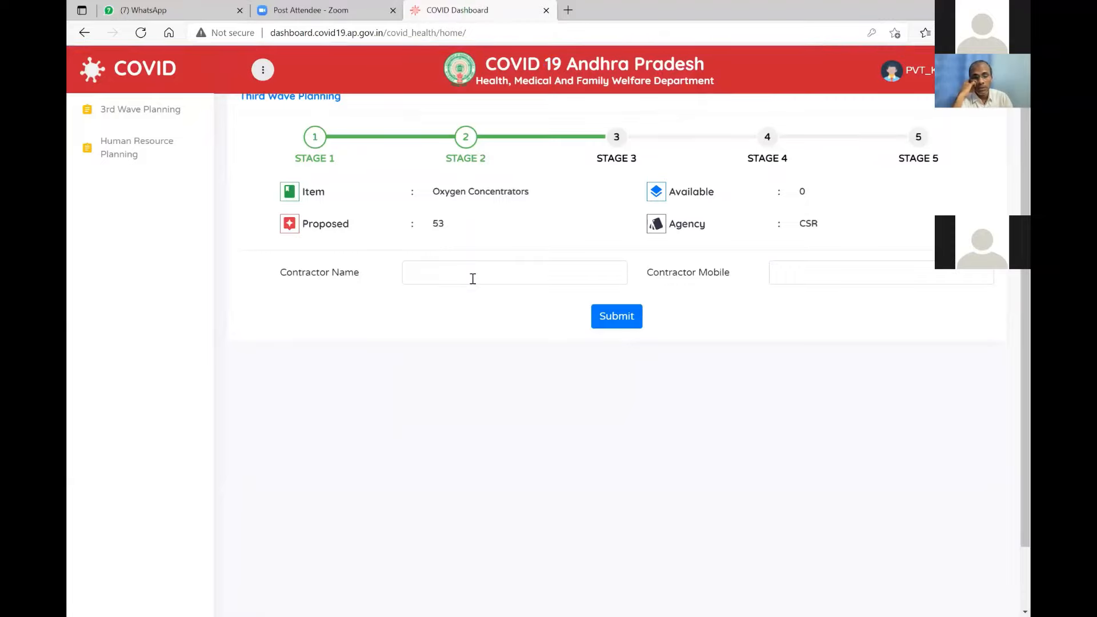
# Enter contractor name 'test' and the contractor's mobile number for Oxygen Concentrators.
pyautogui.click(473, 278)
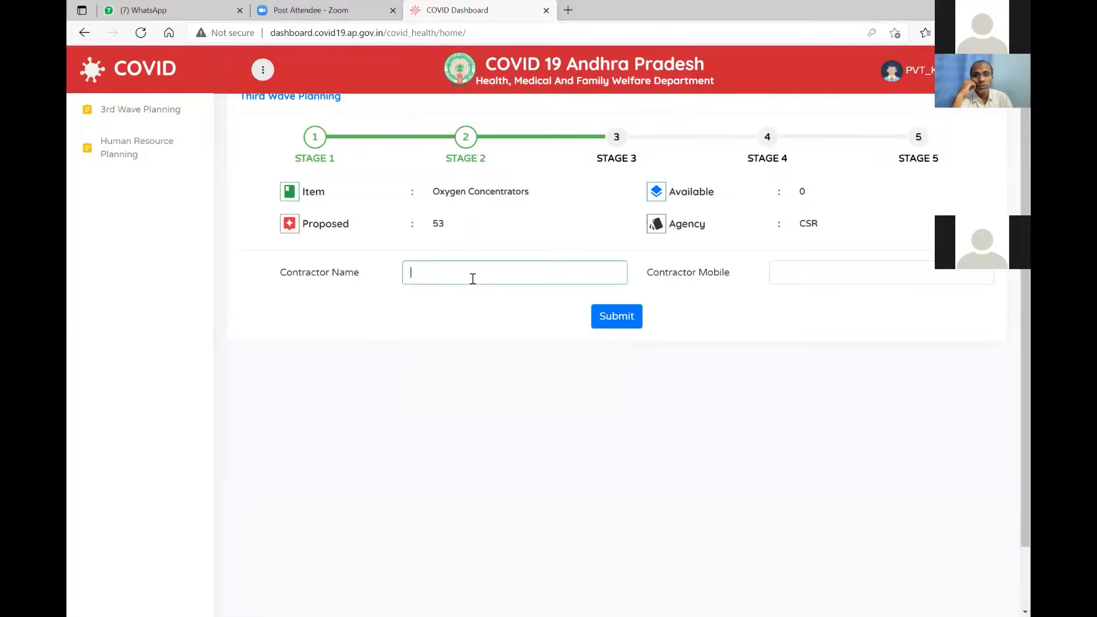
pyautogui.write('test')
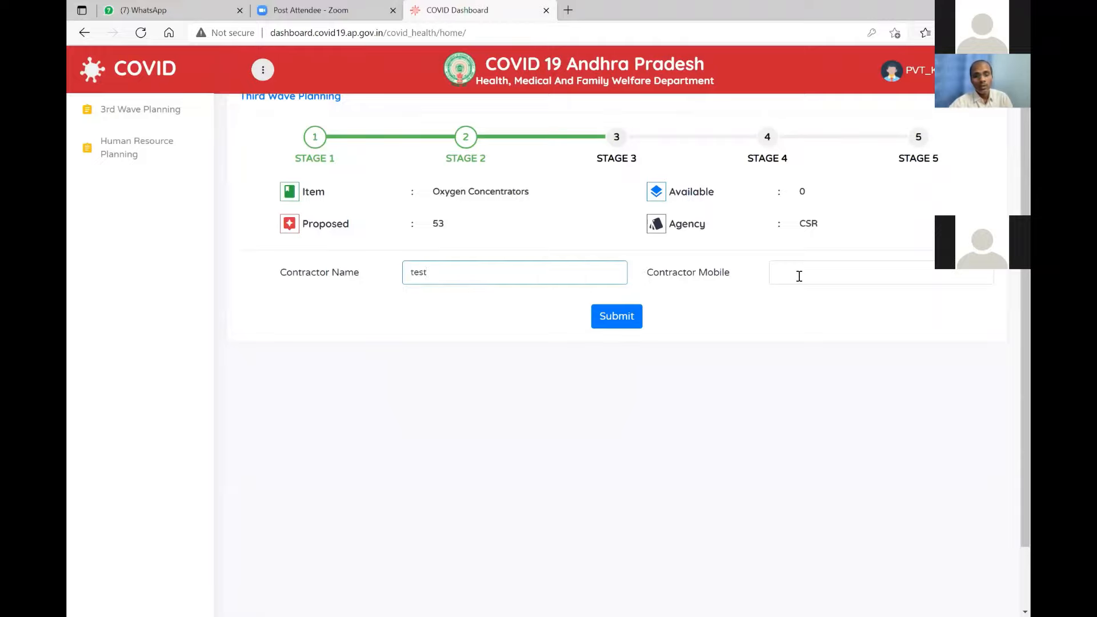
pyautogui.click(799, 275)
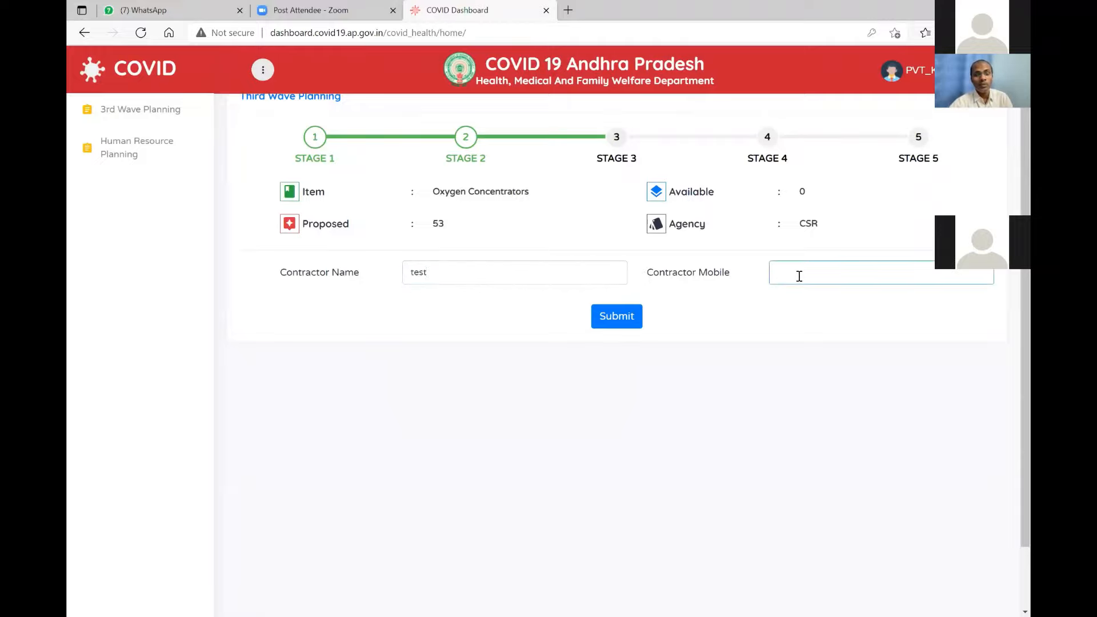
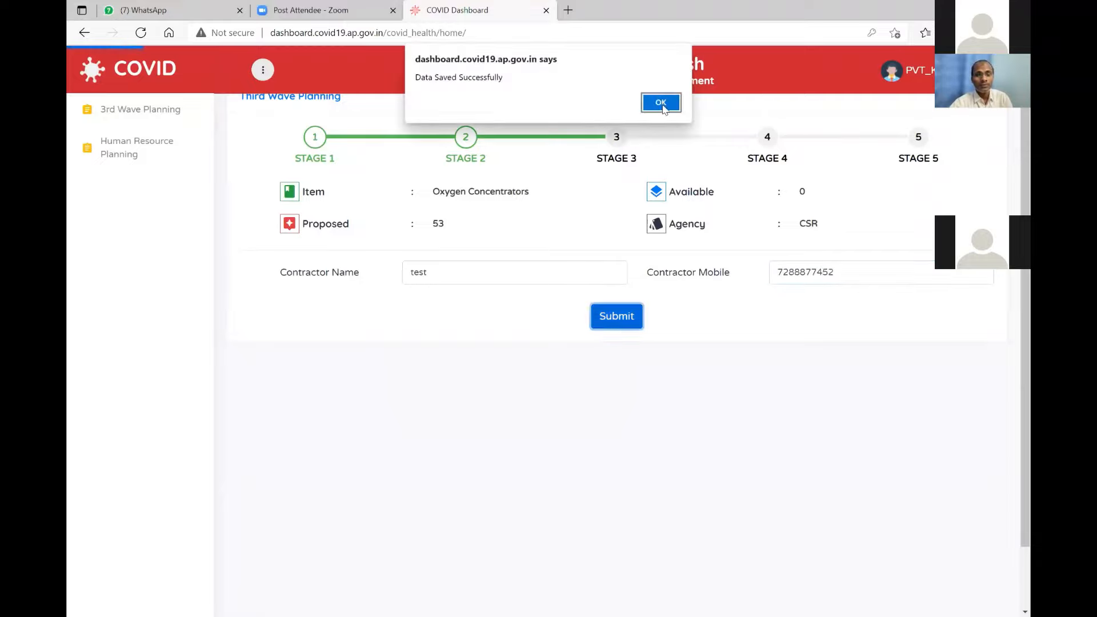
# Save Agreement Concluded as Yes with a probable completion date of 2021-07-03.
pyautogui.press('Return')
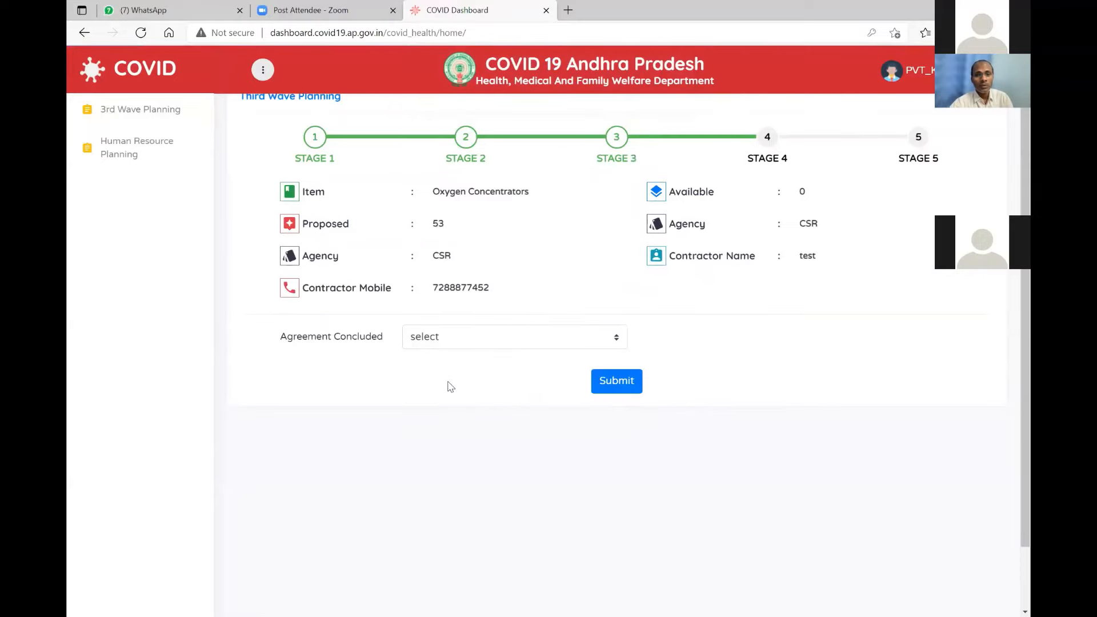
pyautogui.click(608, 338)
pyautogui.press('Down')
pyautogui.press('Return')
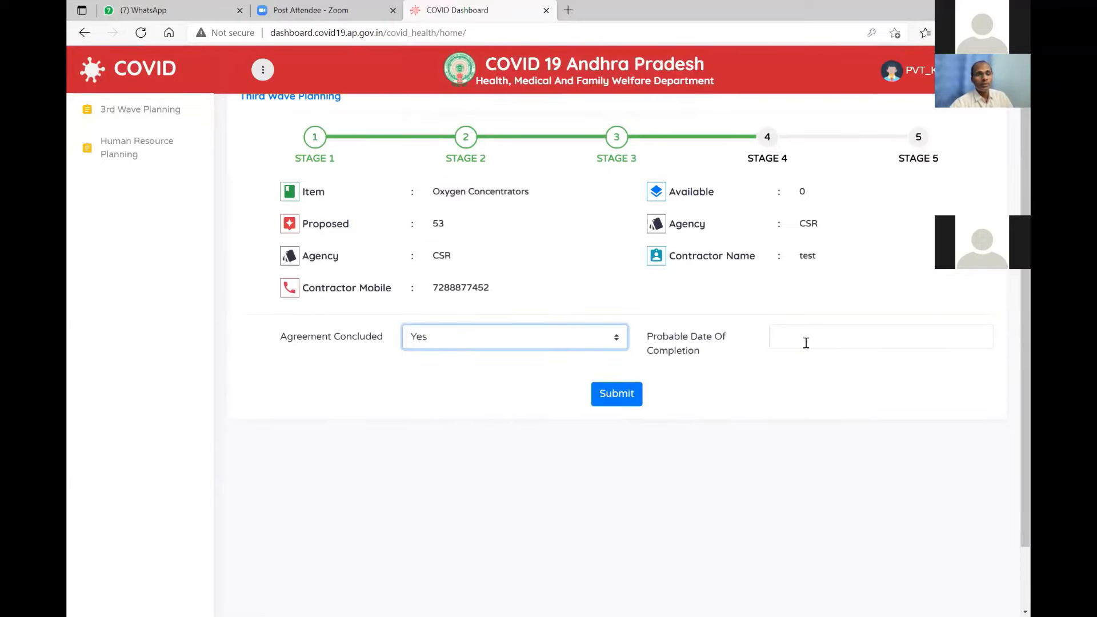
pyautogui.press('Tab')
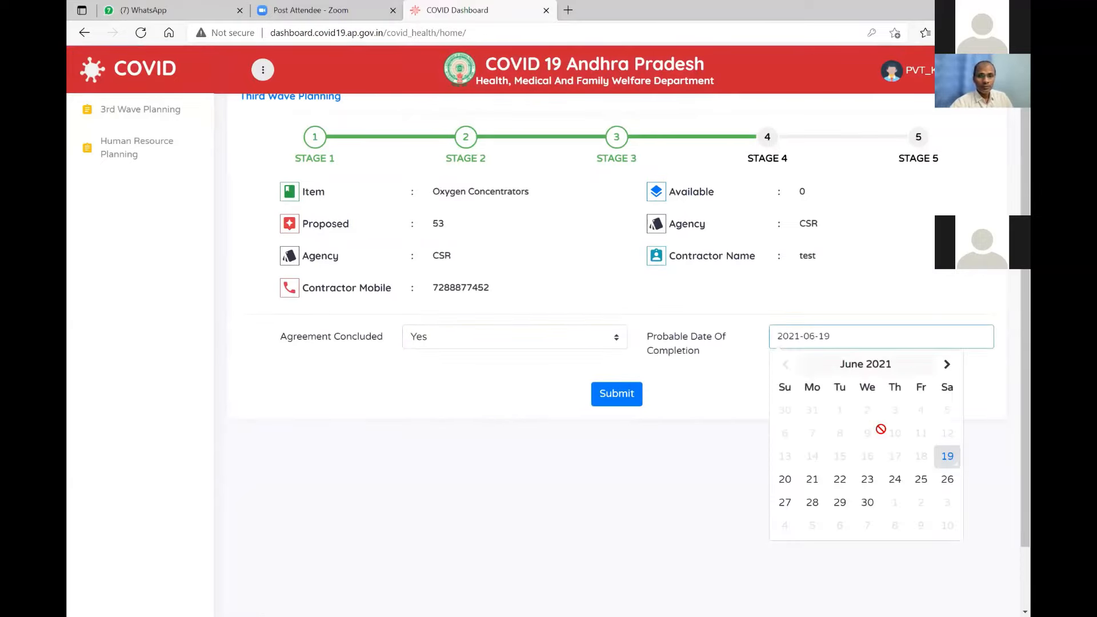
pyautogui.scroll(-2, 945, 433)
pyautogui.click(945, 433)
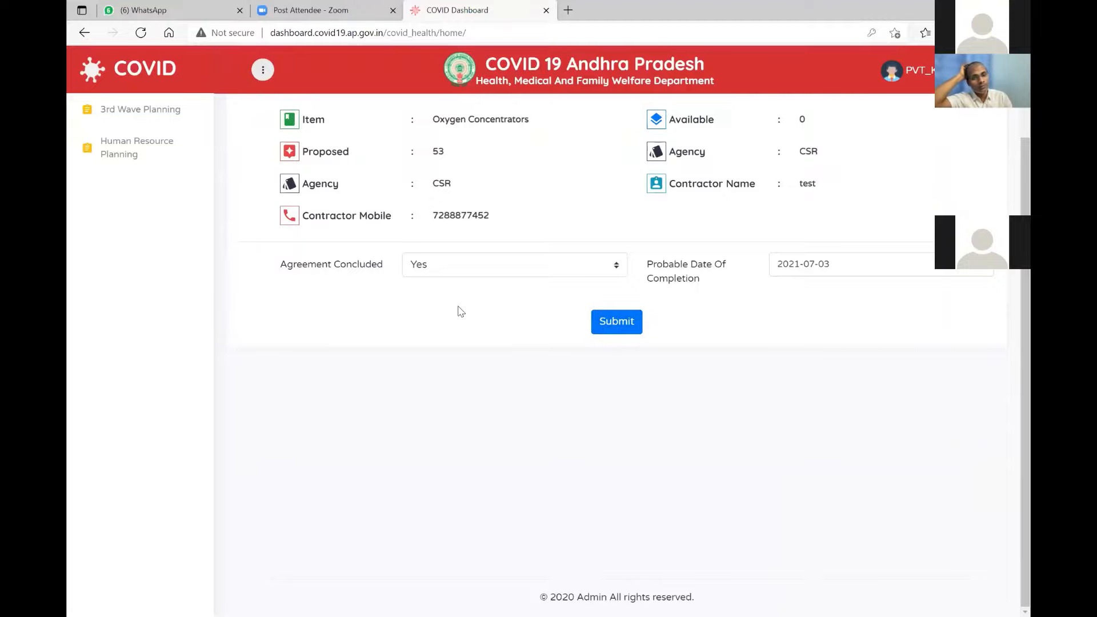
pyautogui.click(606, 324)
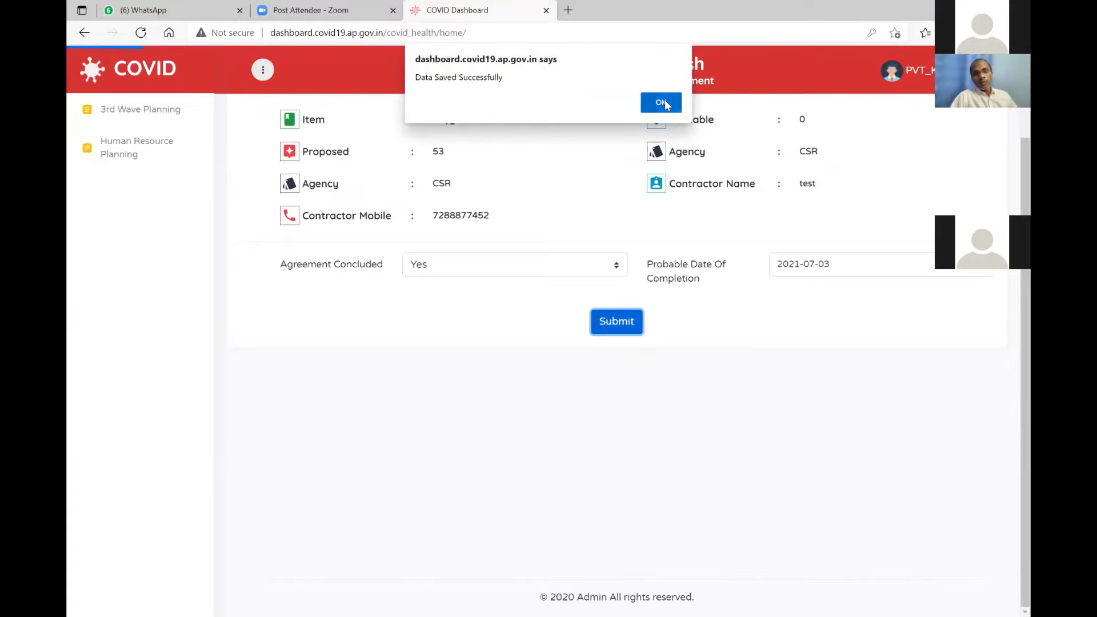
pyautogui.click(662, 103)
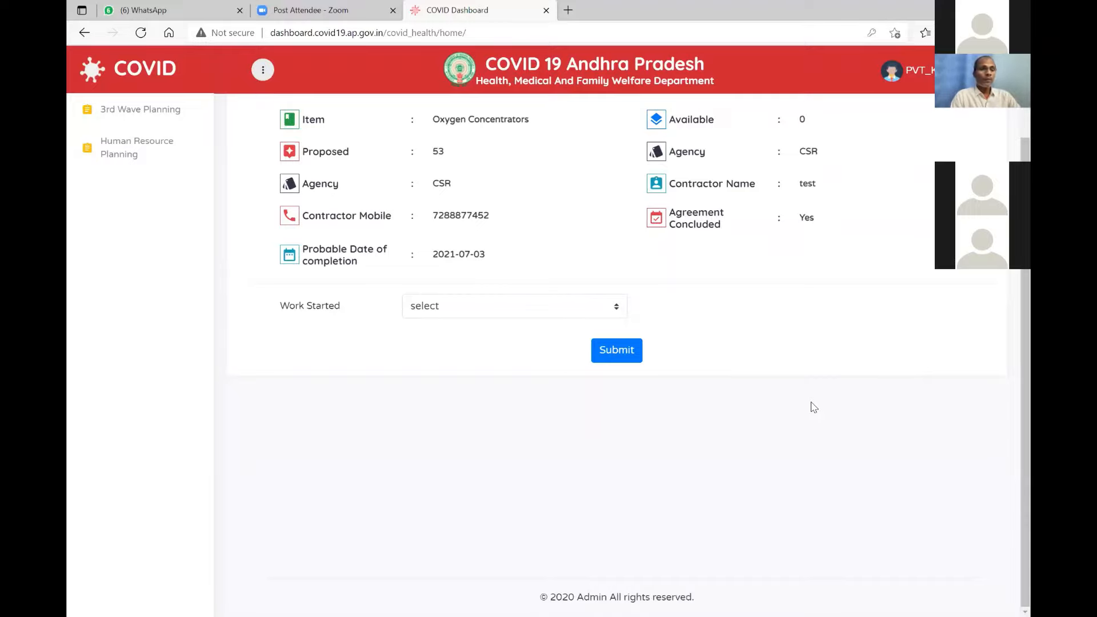
# Mark Oxygen Concentrators work started as Yes, submit cumulative target achieved 20, and confirm the save.
pyautogui.click(525, 310)
pyautogui.click(490, 359)
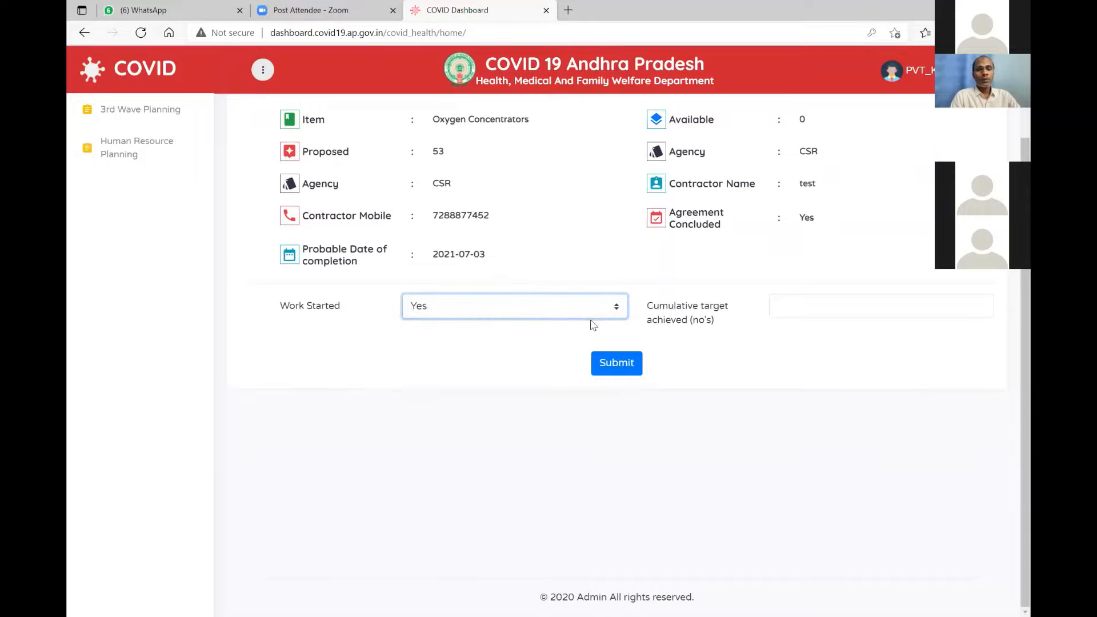
pyautogui.click(826, 304)
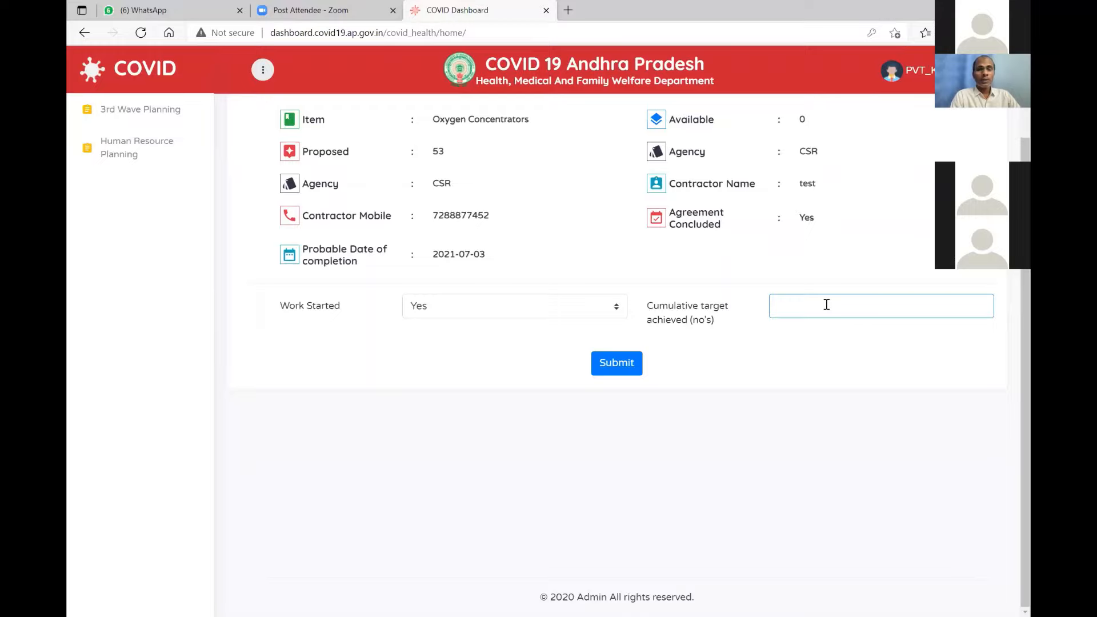
pyautogui.write('20')
pyautogui.click(617, 357)
pyautogui.click(657, 103)
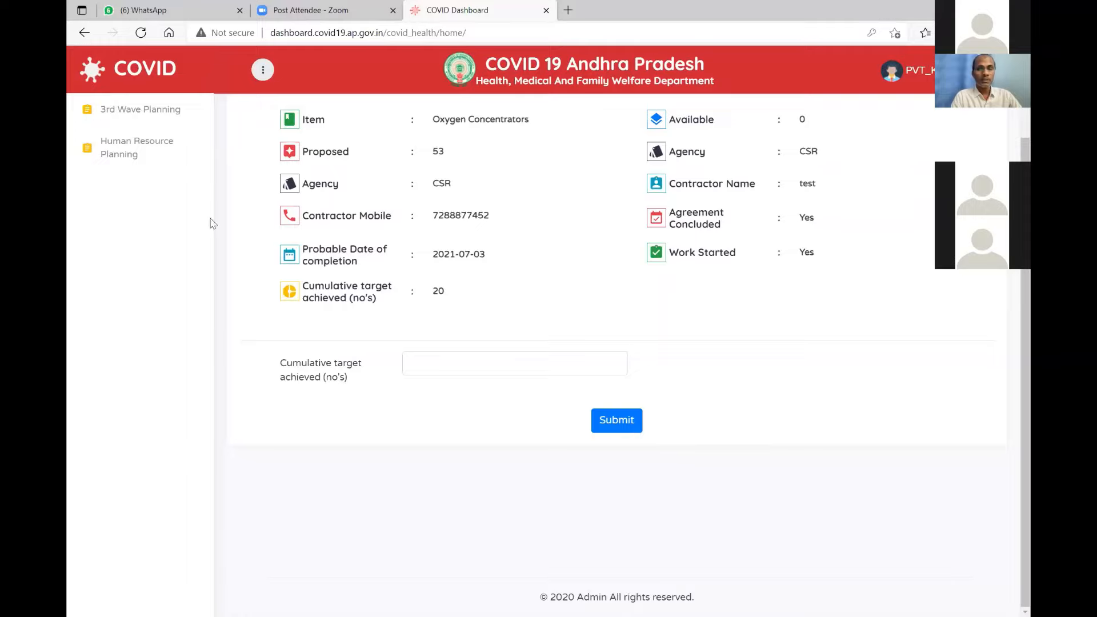
# Open the Human Resource Planning form from the left sidebar.
pyautogui.click(130, 147)
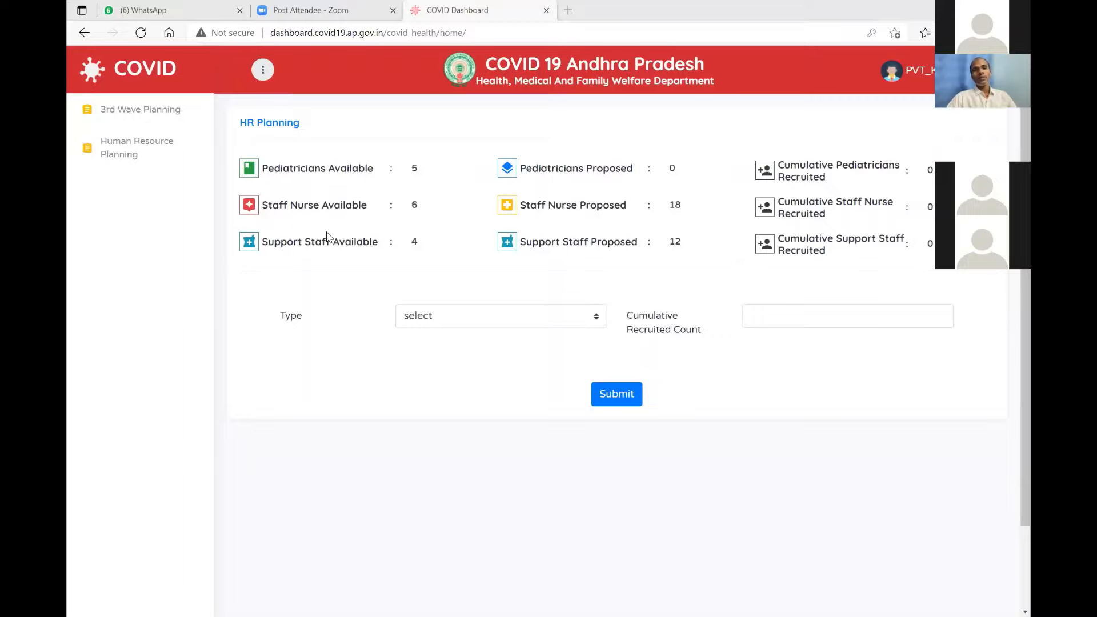
# Select Staff Nurse as the staff type in the HR Planning form.
pyautogui.click(441, 316)
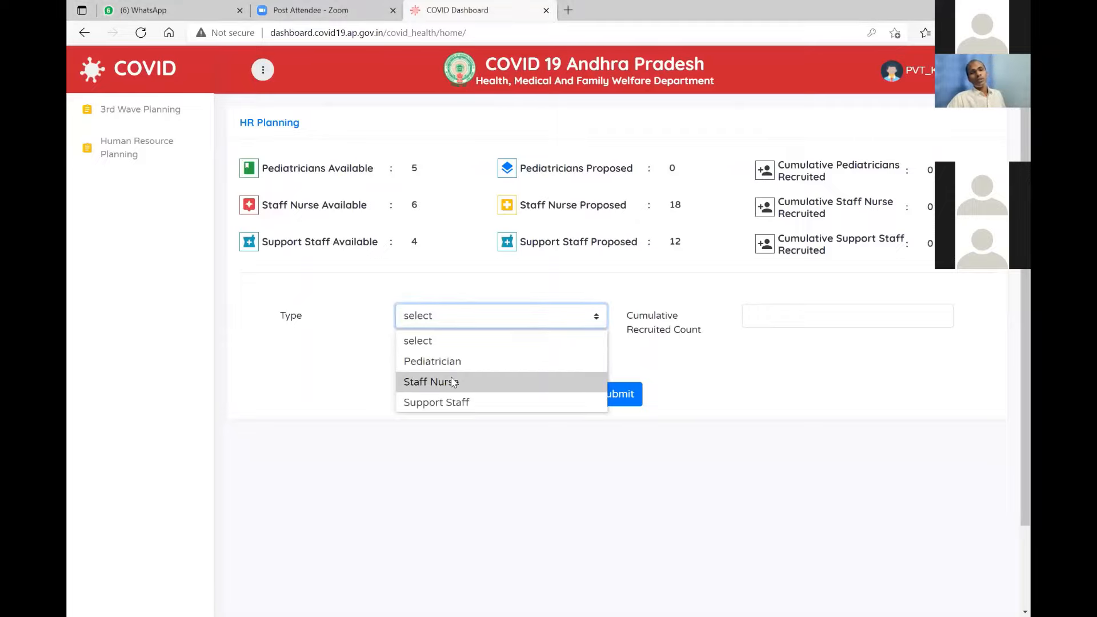
pyautogui.click(453, 382)
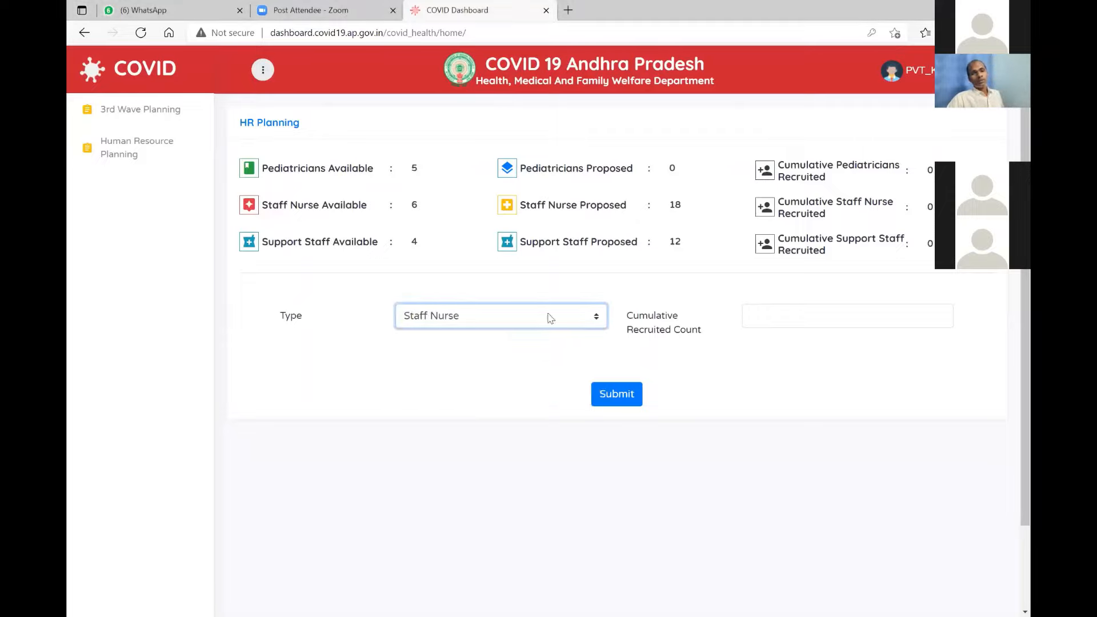
pyautogui.click(773, 318)
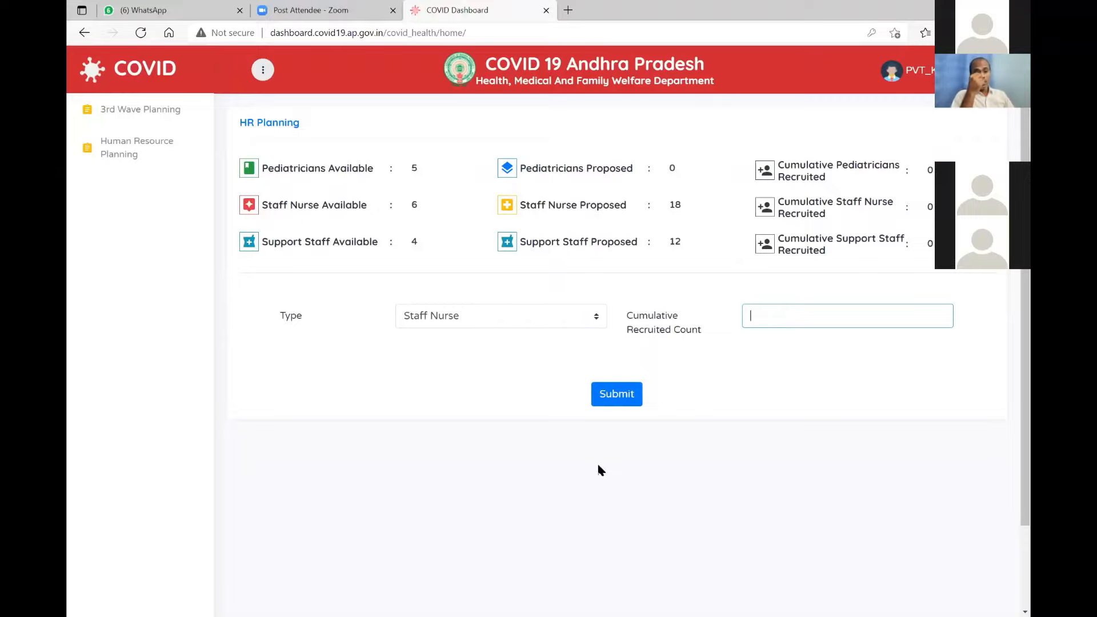
pyautogui.click(505, 456)
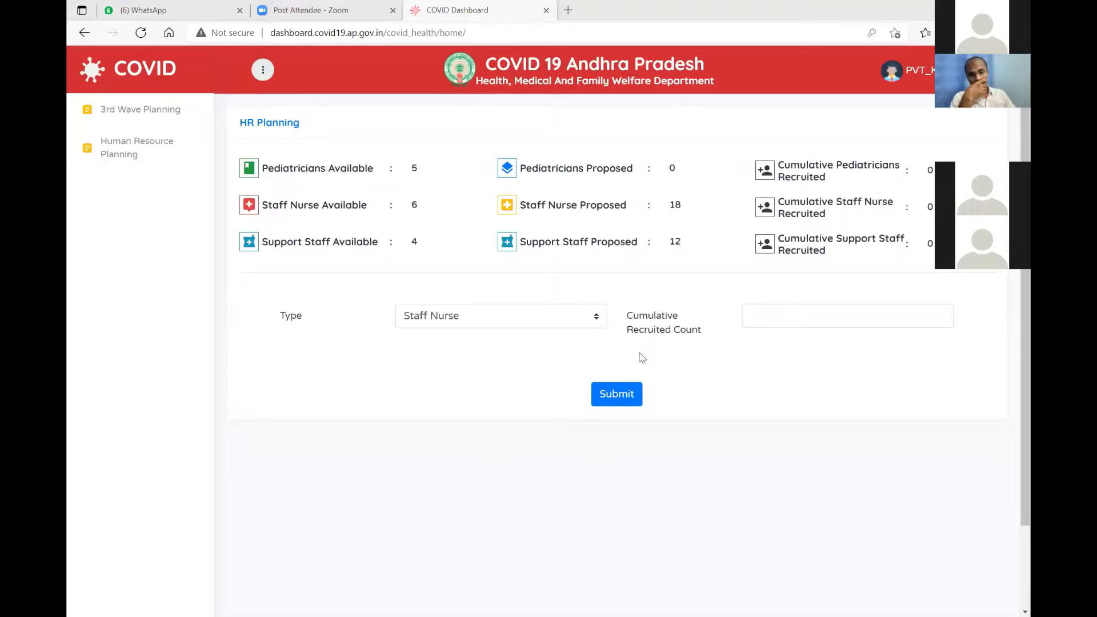
pyautogui.click(567, 322)
pyautogui.press('Up')
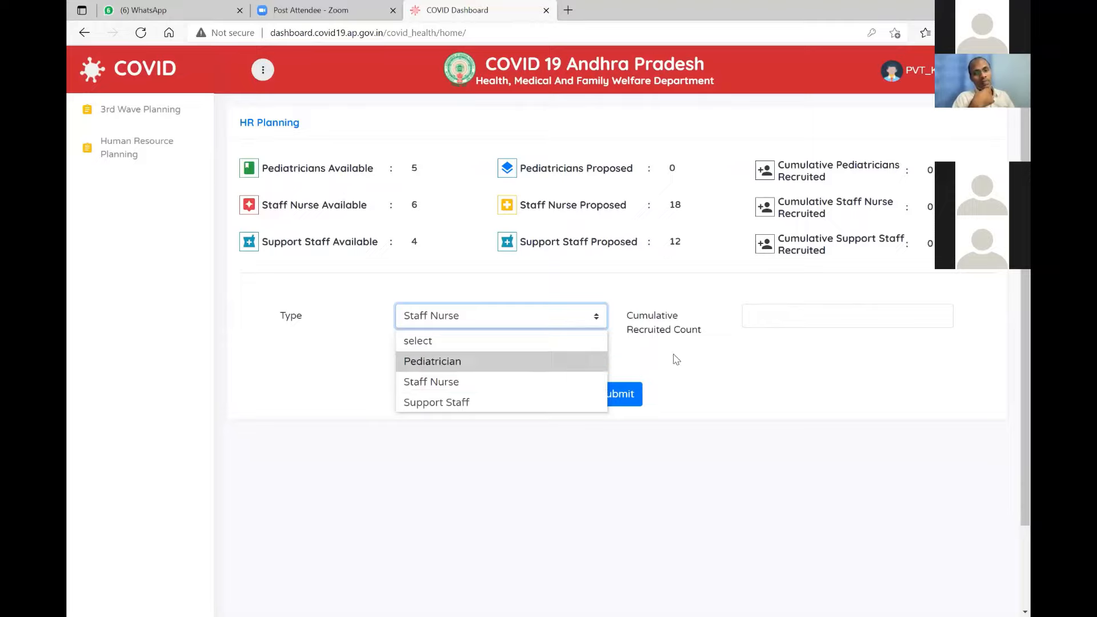
pyautogui.click(676, 358)
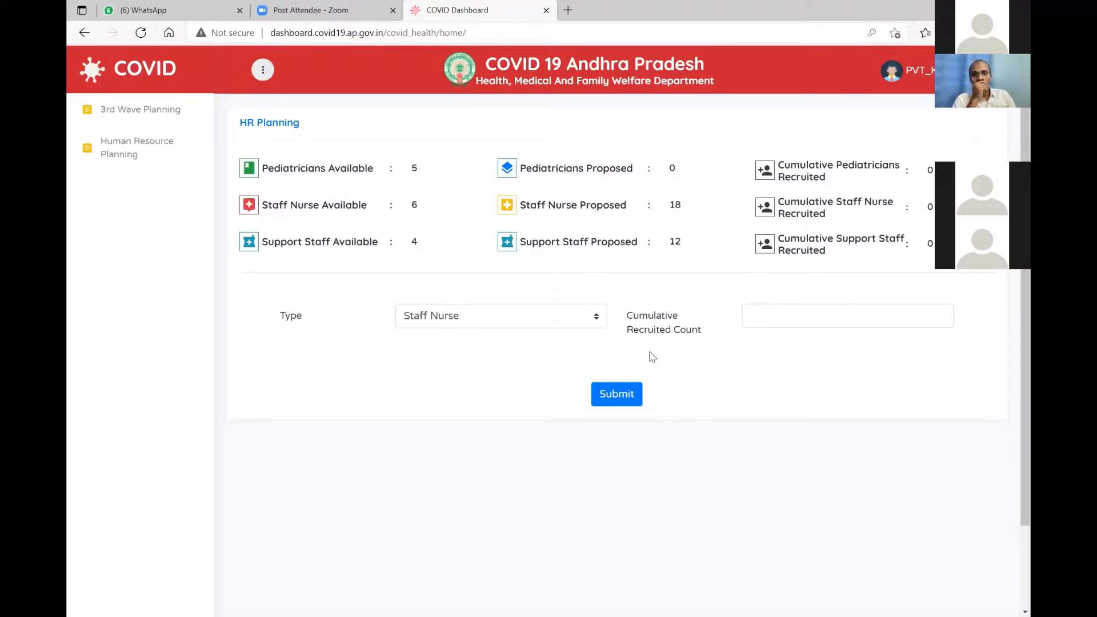
pyautogui.click(537, 311)
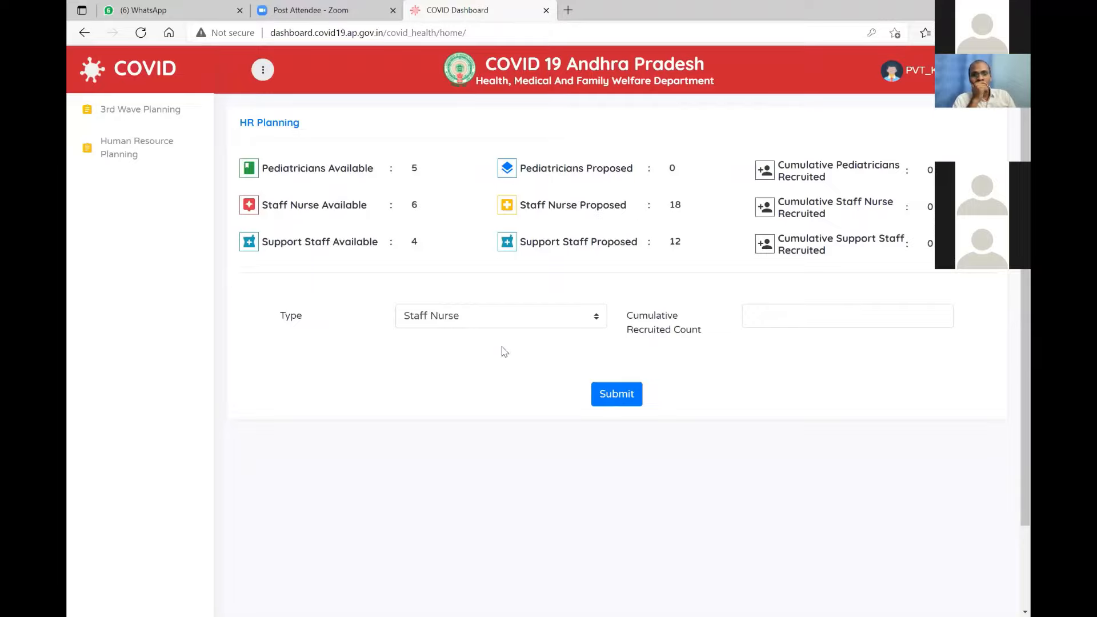
pyautogui.click(461, 461)
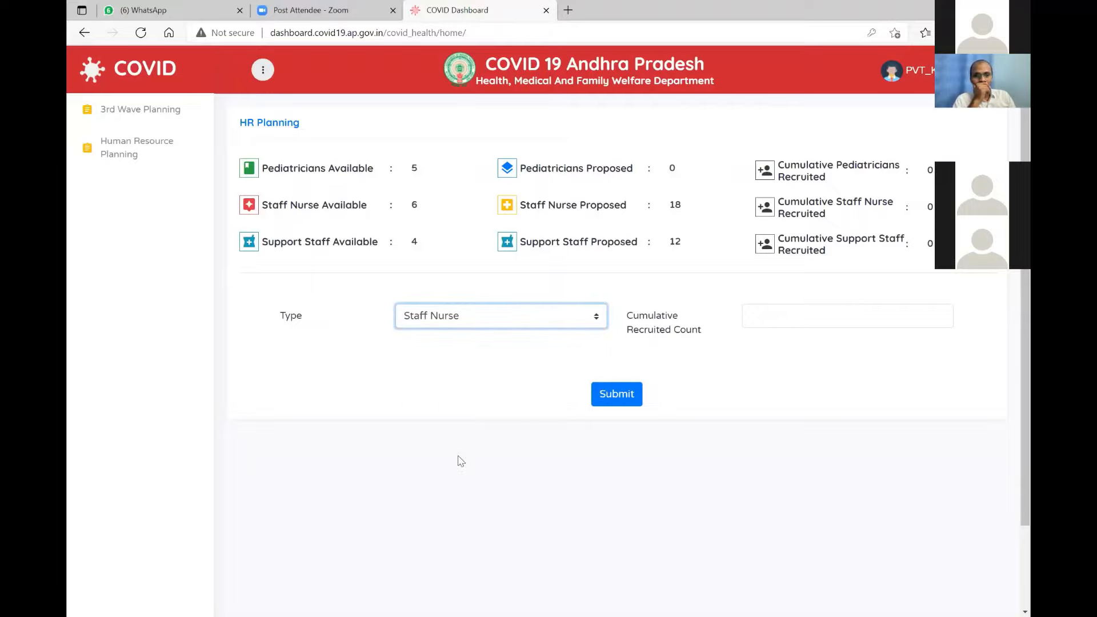
# Submit a cumulative recruited count of 8 staff nurses and confirm the save.
pyautogui.click(840, 324)
pyautogui.write('8')
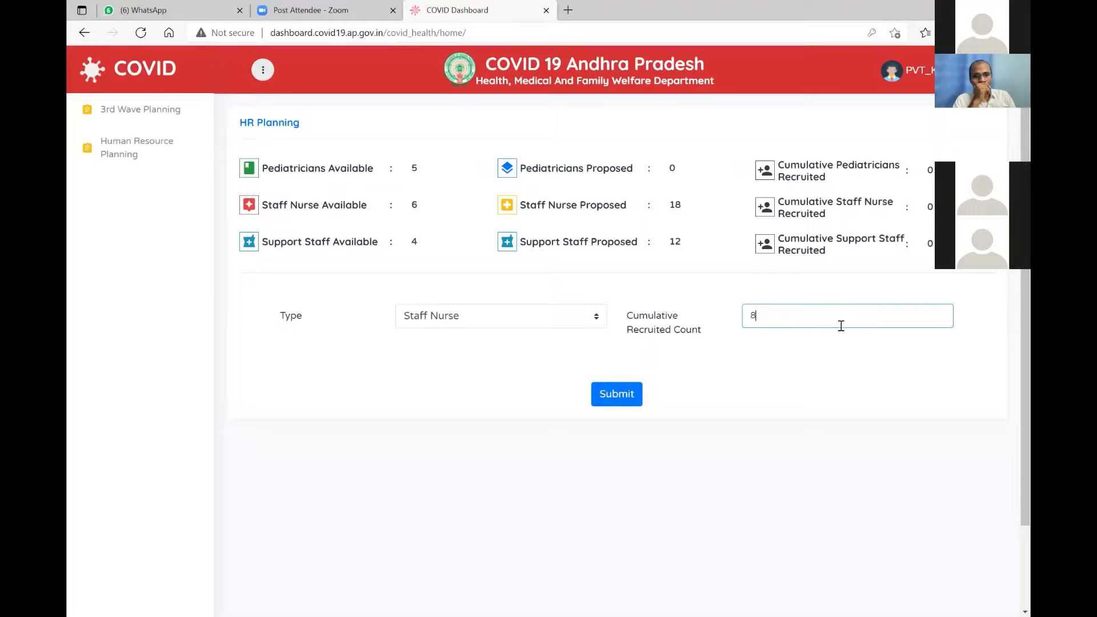
pyautogui.click(619, 399)
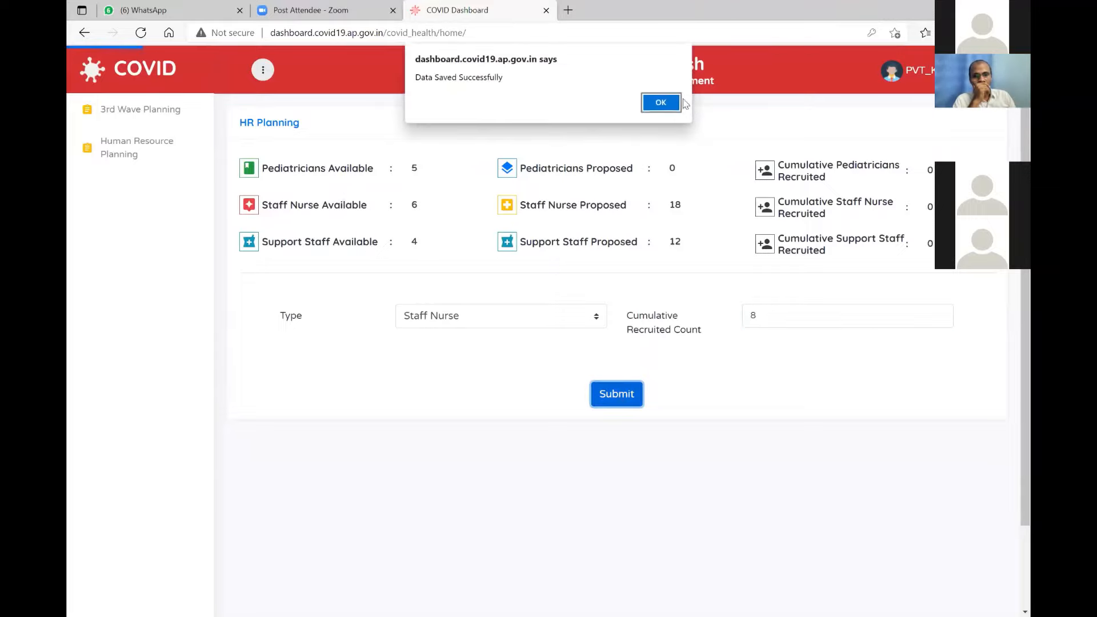
pyautogui.click(663, 102)
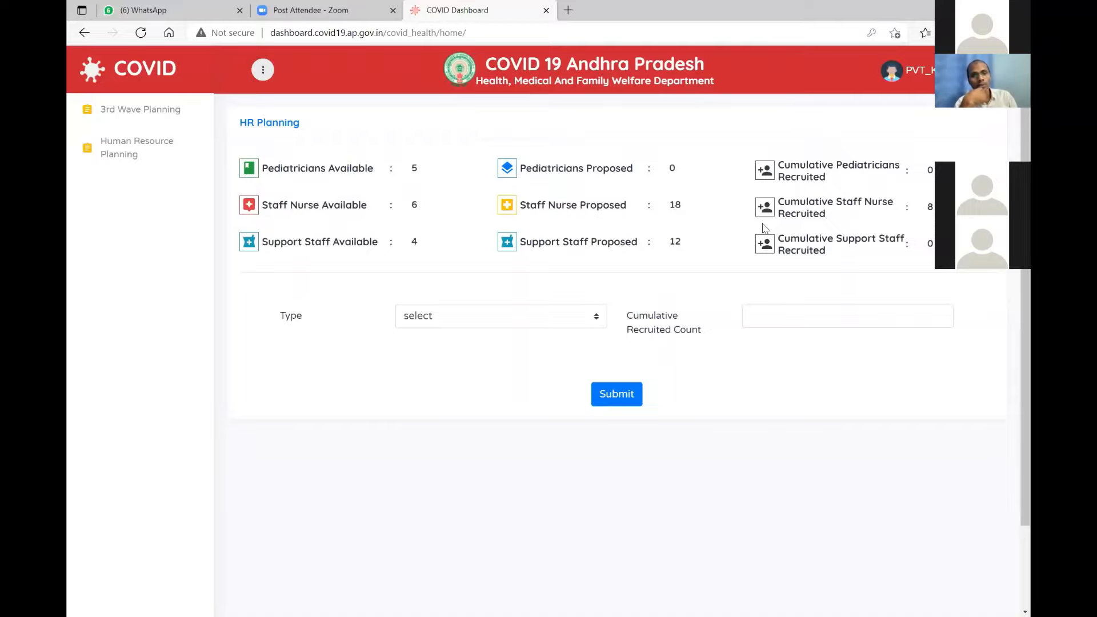
# Submit a cumulative recruited count of 6 for Support Staff and confirm the save.
pyautogui.click(543, 322)
pyautogui.click(512, 401)
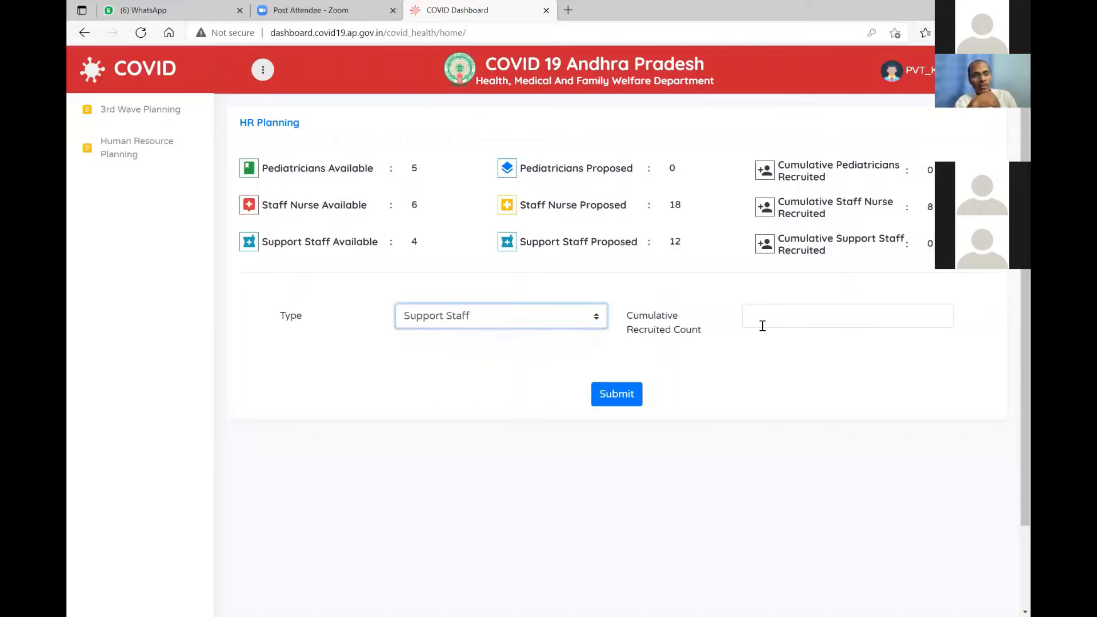
pyautogui.click(779, 319)
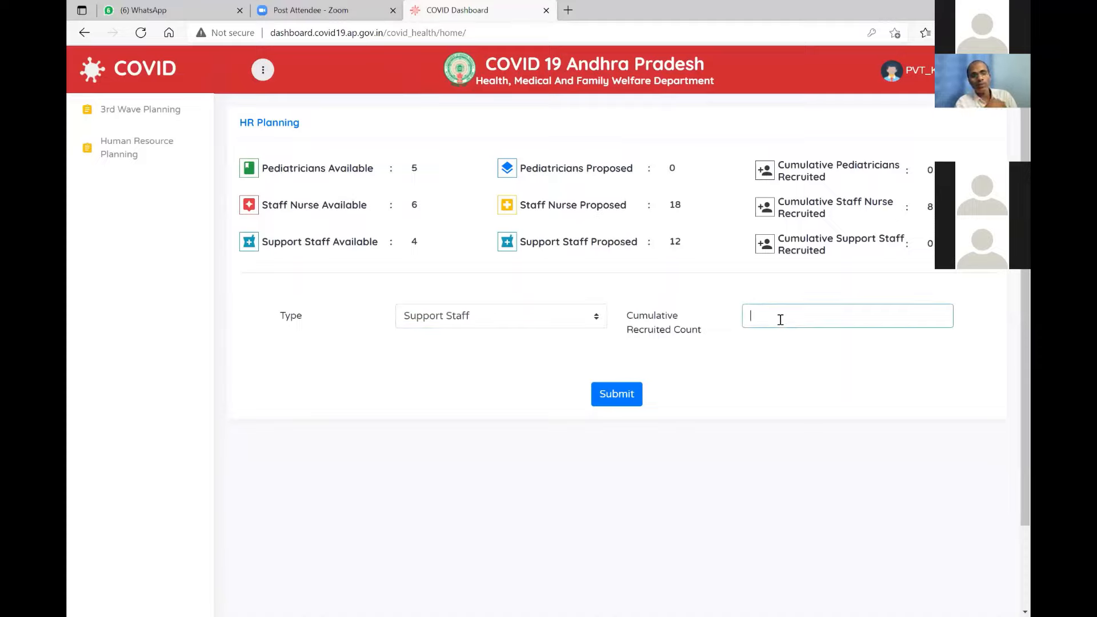
pyautogui.write('6')
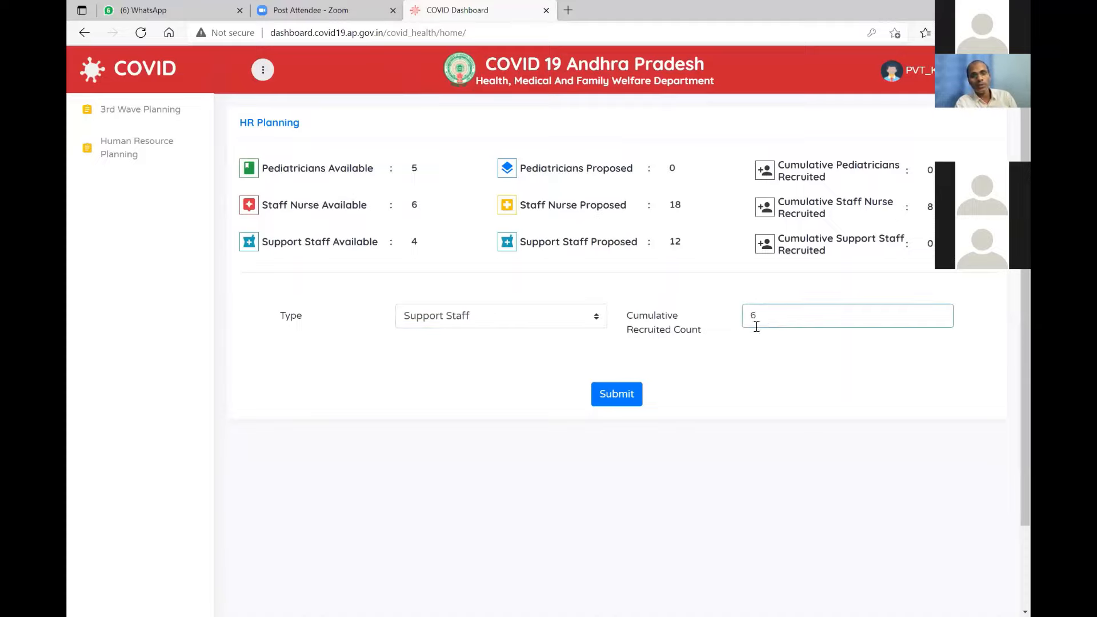
pyautogui.click(621, 394)
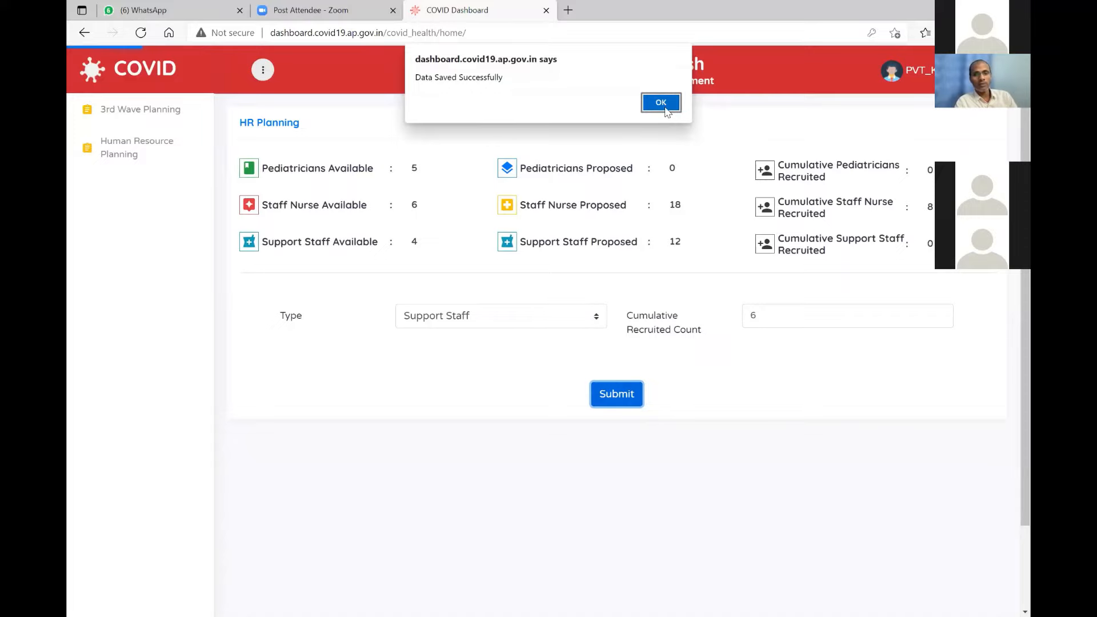
pyautogui.click(661, 103)
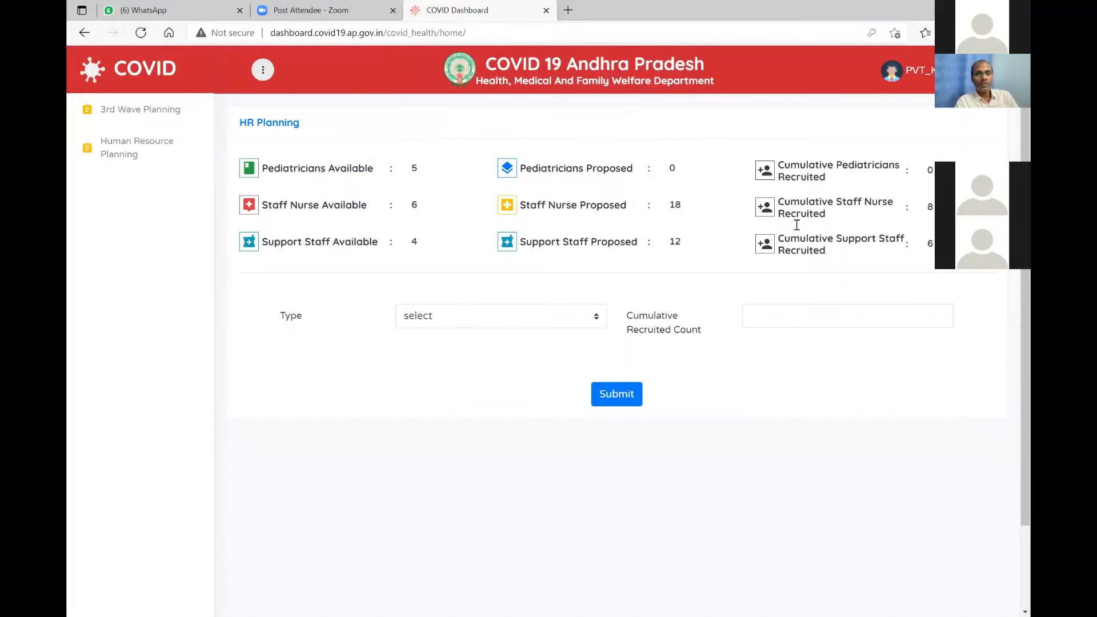